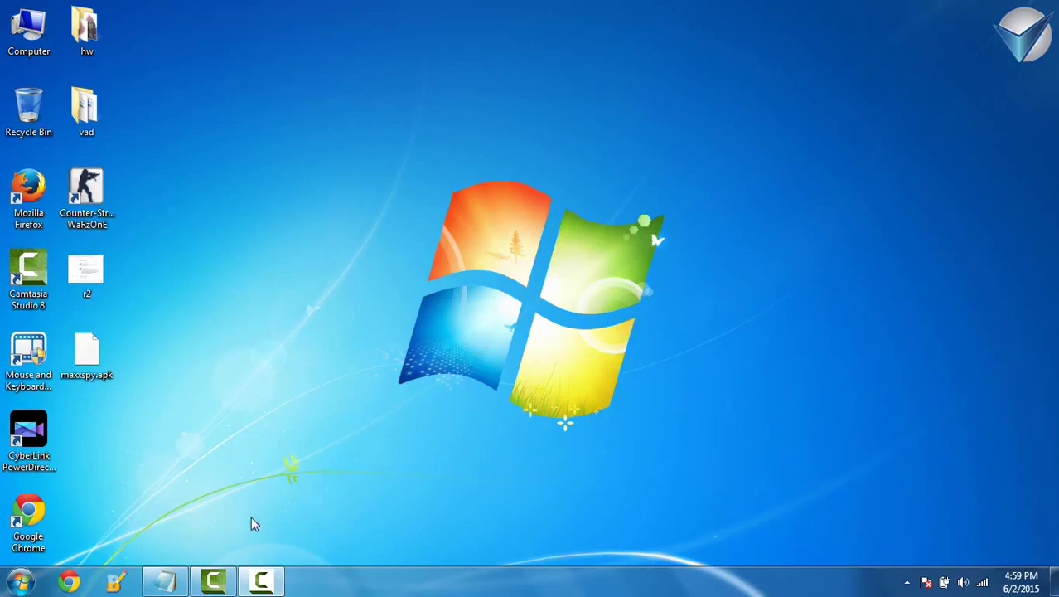
# Copy the regedit command from the Notepad notes and launch Registry Editor through Start search.
pyautogui.moveTo(165, 581)
pyautogui.click(332, 513)
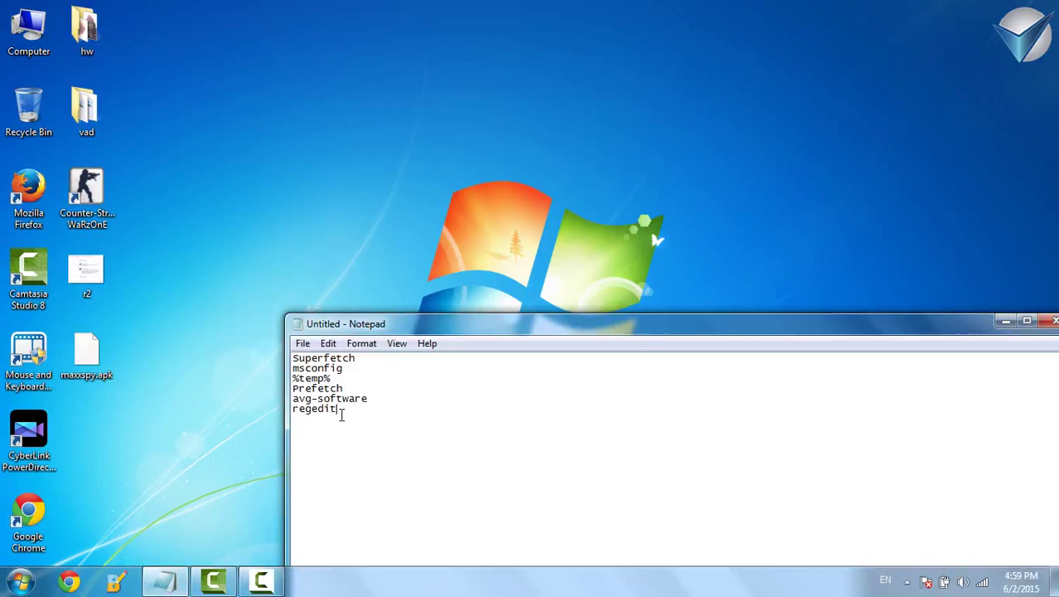
pyautogui.moveTo(336, 409)
pyautogui.mouseDown()
pyautogui.moveTo(297, 304)
pyautogui.moveTo(321, 414)
pyautogui.moveTo(294, 420)
pyautogui.mouseUp()
pyautogui.click(1004, 321)
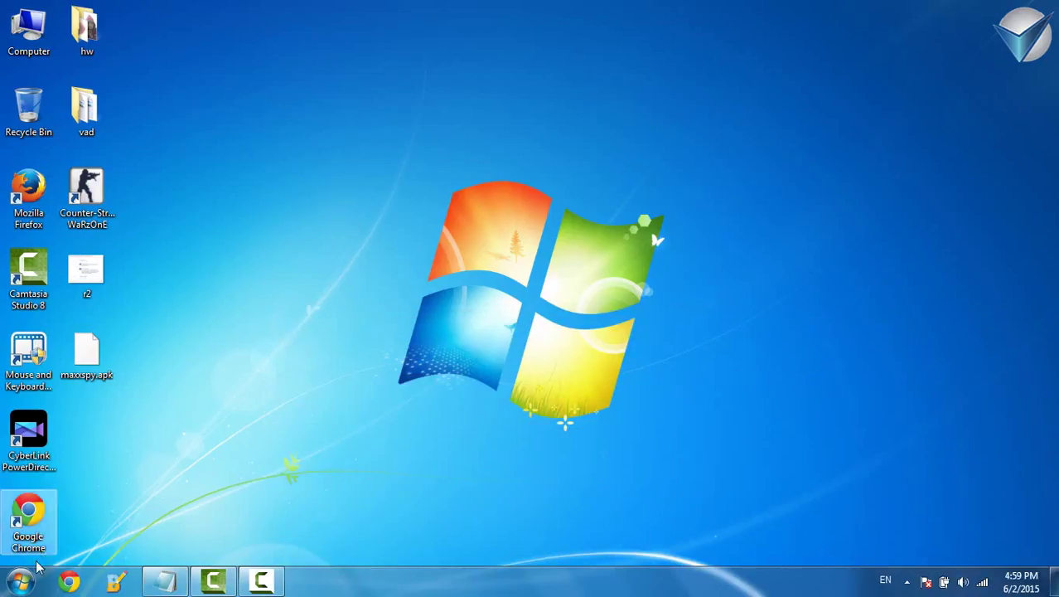
pyautogui.click(28, 583)
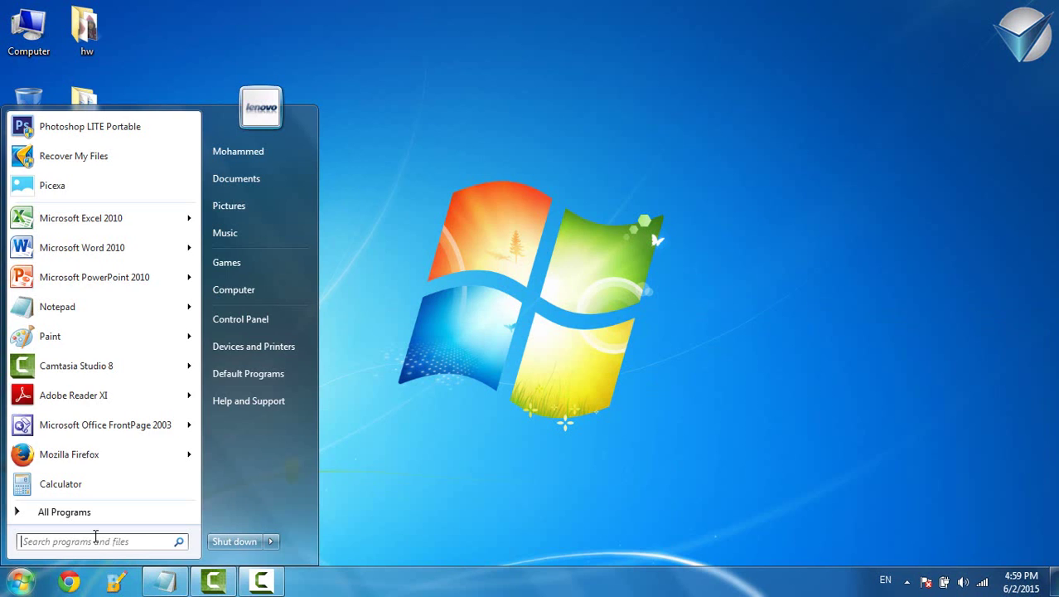
pyautogui.write('regedit')
pyautogui.press('Return')
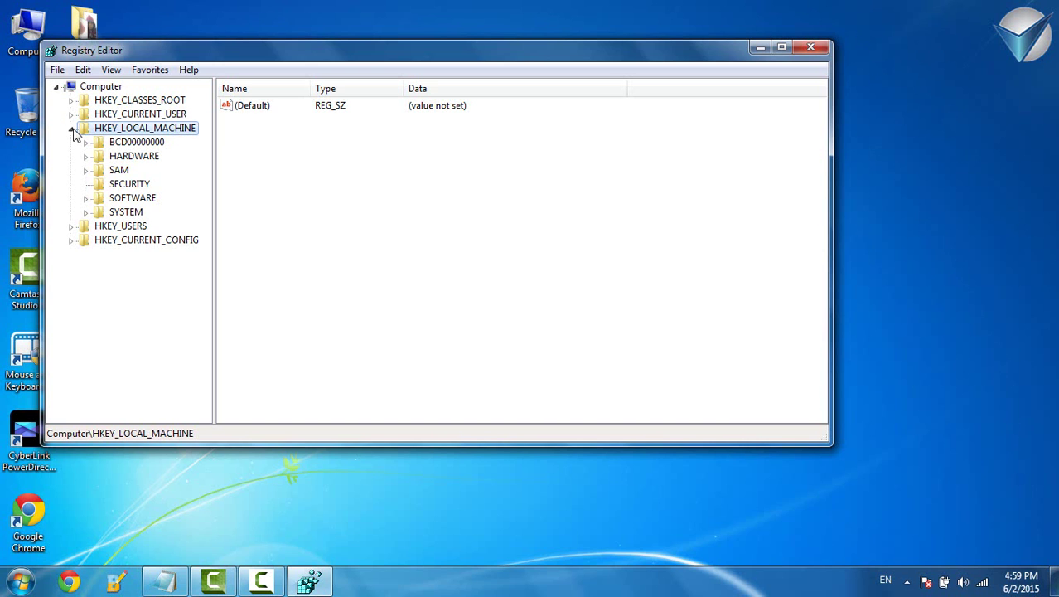
# Expand HKEY_LOCAL_MACHINE > SYSTEM > CurrentControlSet > Control in the registry tree.
pyautogui.click(72, 131)
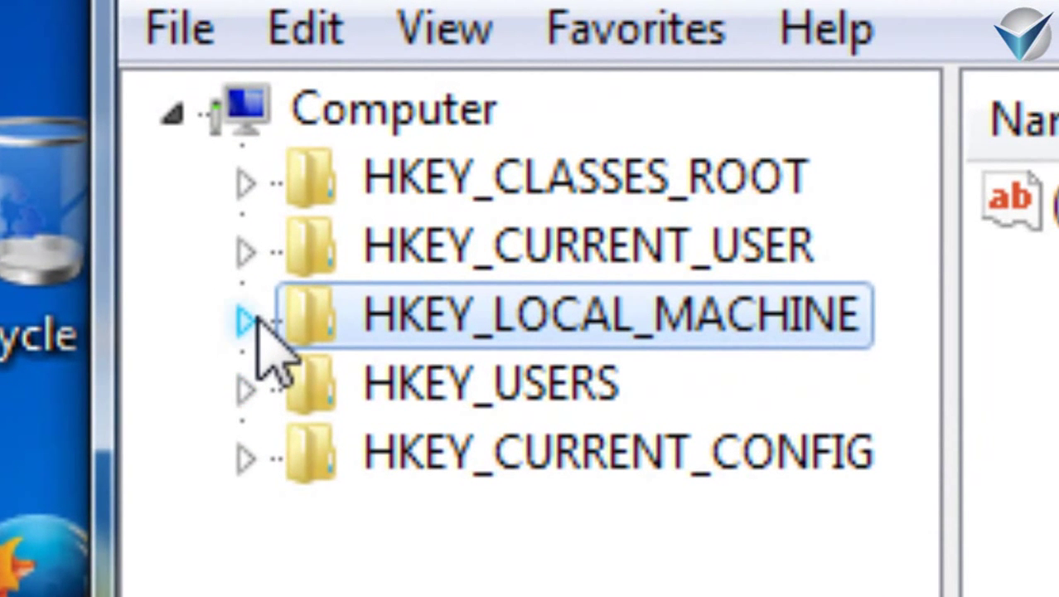
pyautogui.click(256, 317)
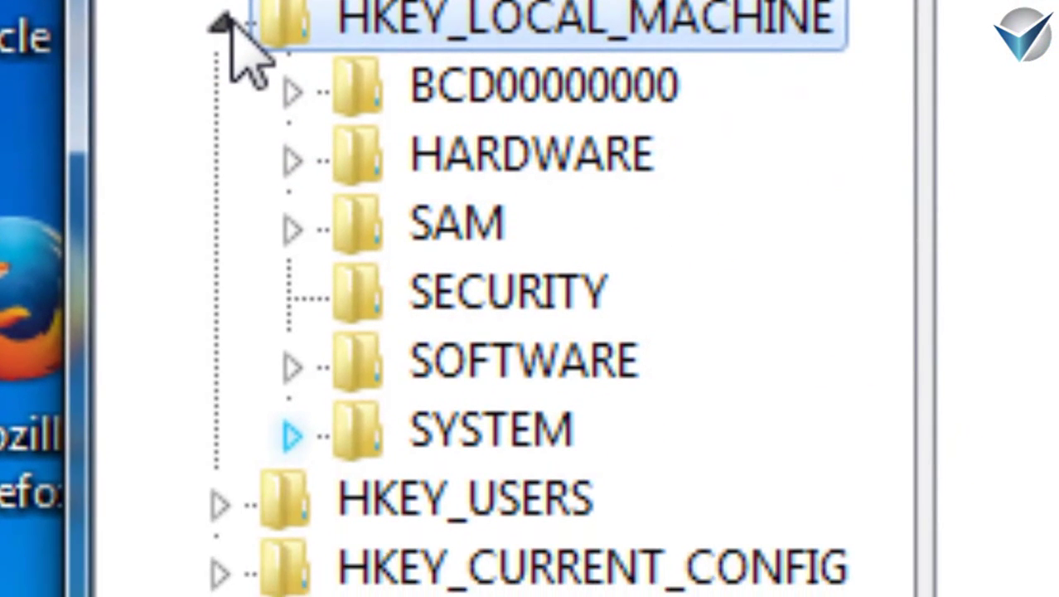
pyautogui.click(285, 294)
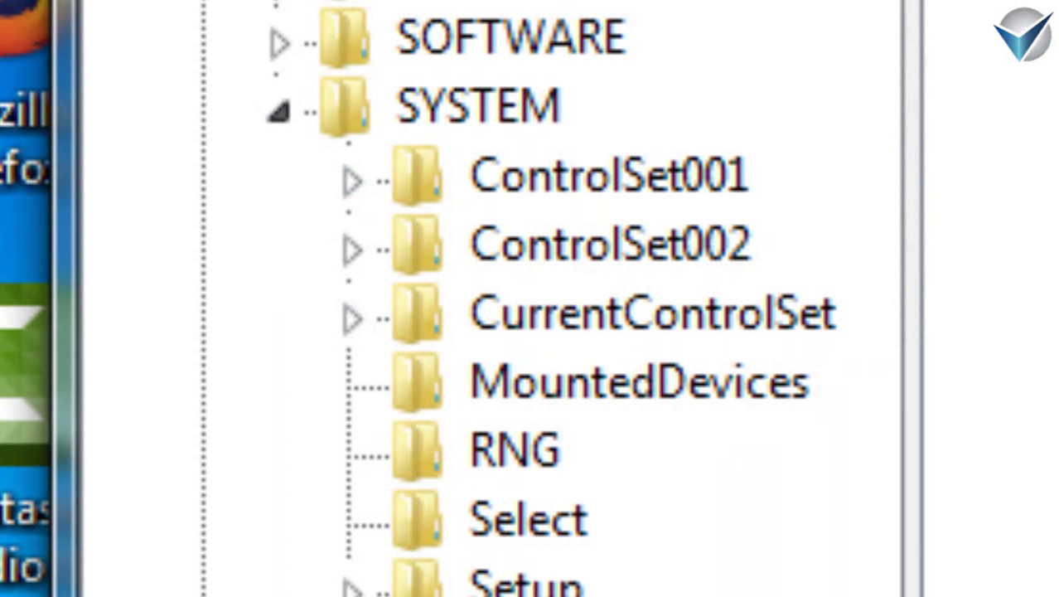
pyautogui.click(352, 318)
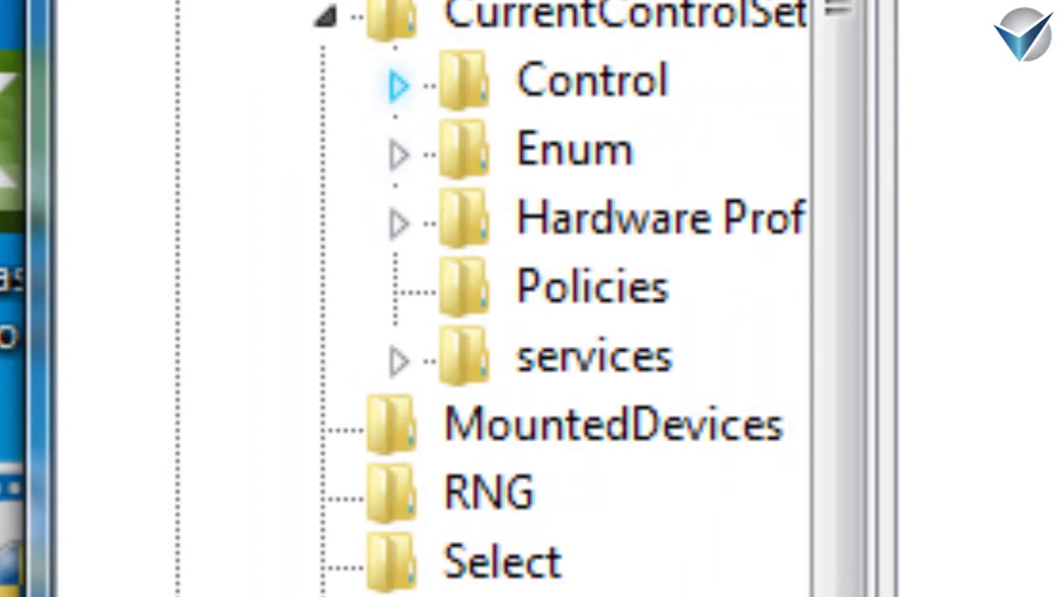
pyautogui.click(397, 83)
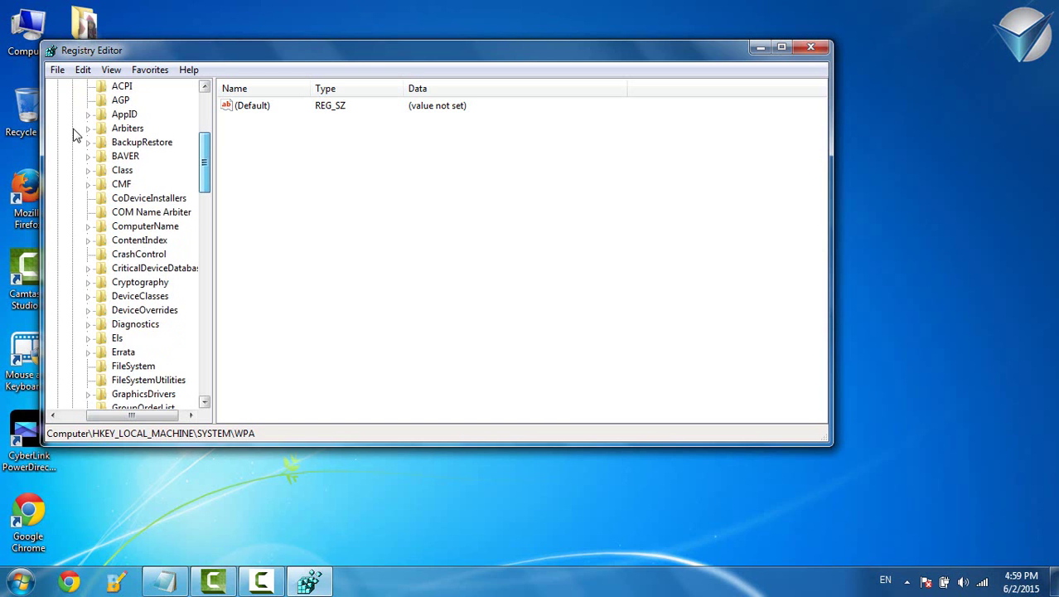
# Expand Session Manager and its Memory Management key to reveal PrefetchParameters.
pyautogui.scroll(-3, 73, 135)
pyautogui.scroll(-1, 73, 135)
pyautogui.scroll(-1, 73, 135)
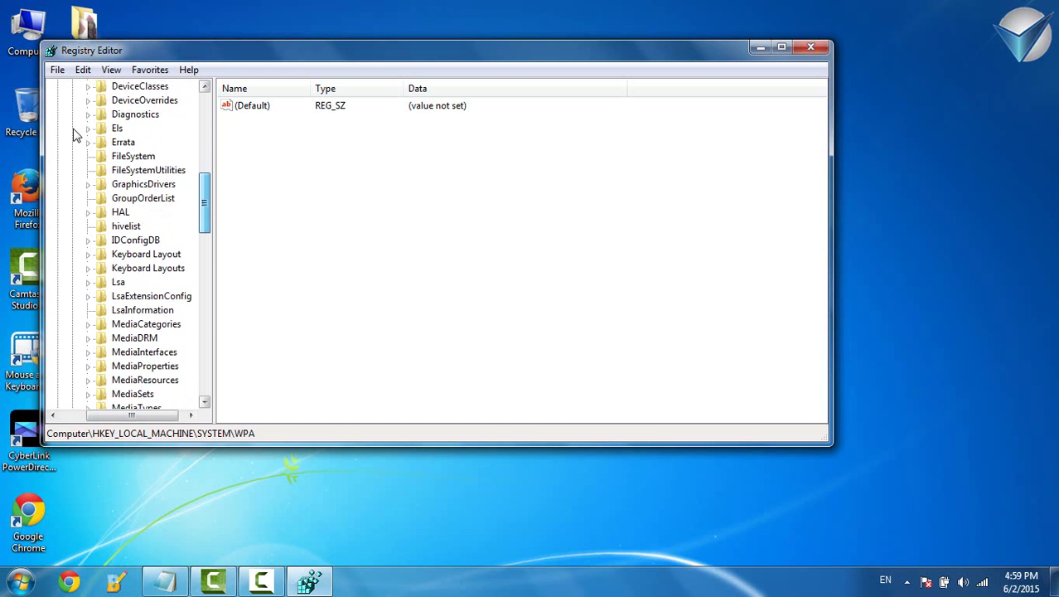
pyautogui.scroll(-1, 73, 135)
pyautogui.scroll(-1, 73, 135)
pyautogui.moveTo(204, 222); pyautogui.dragTo(203, 271)
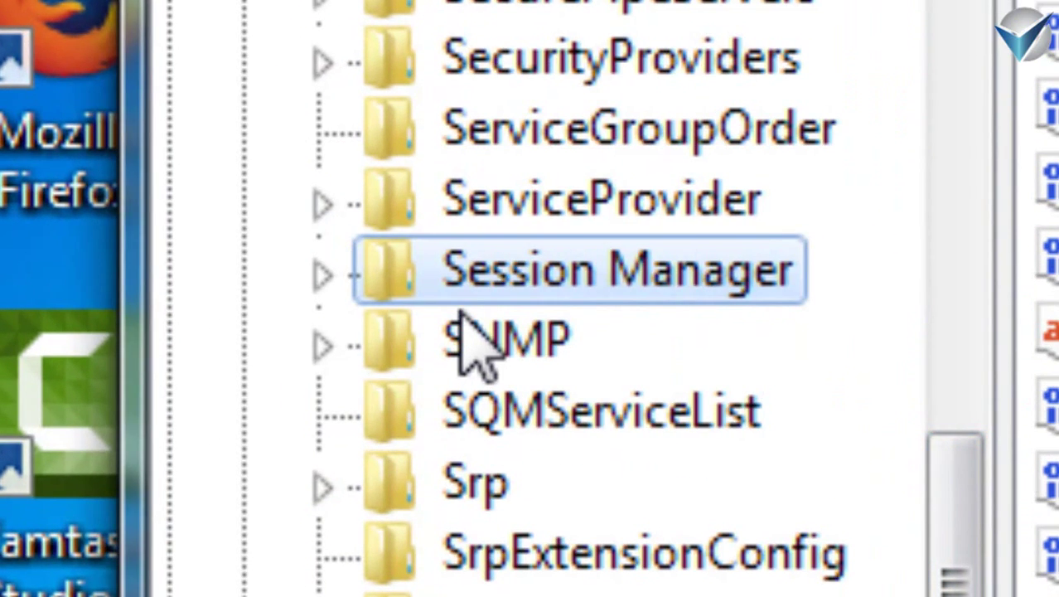
pyautogui.click(332, 277)
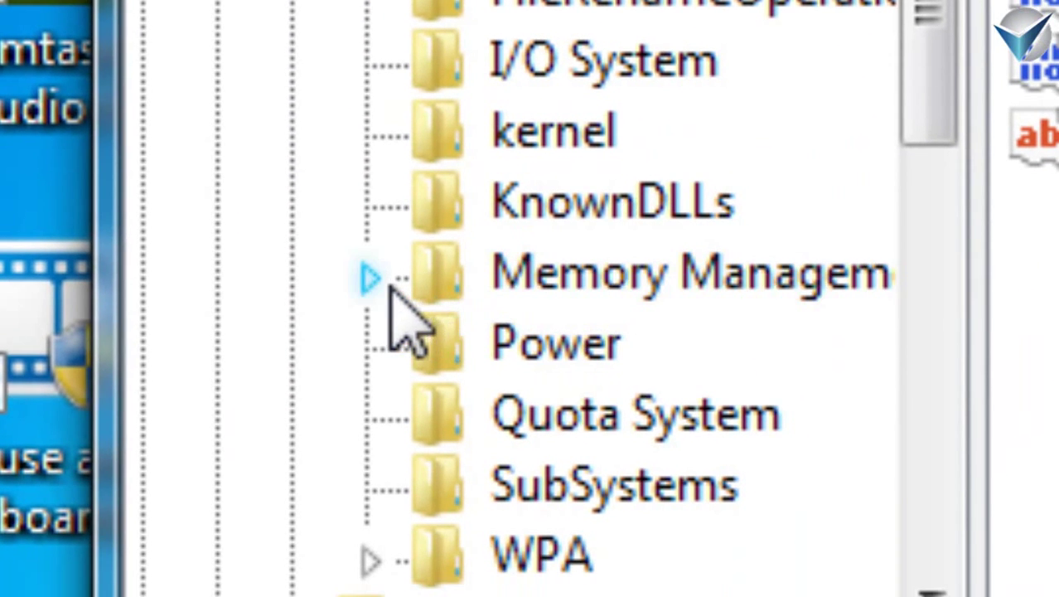
pyautogui.click(375, 278)
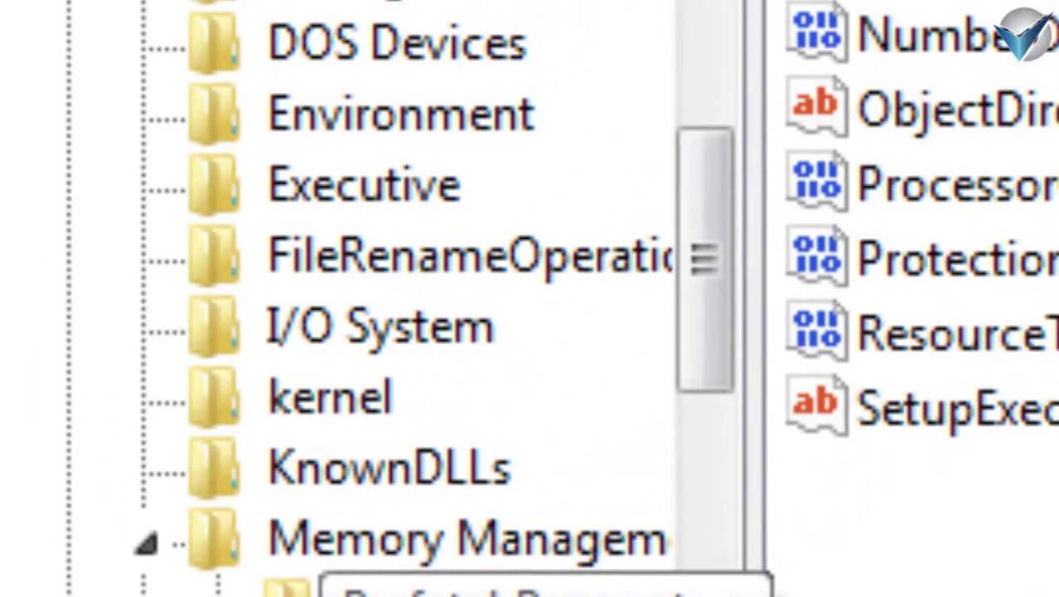
# Change EnableSuperfetch in PrefetchParameters to value data 0, then close Registry Editor.
pyautogui.click(627, 350)
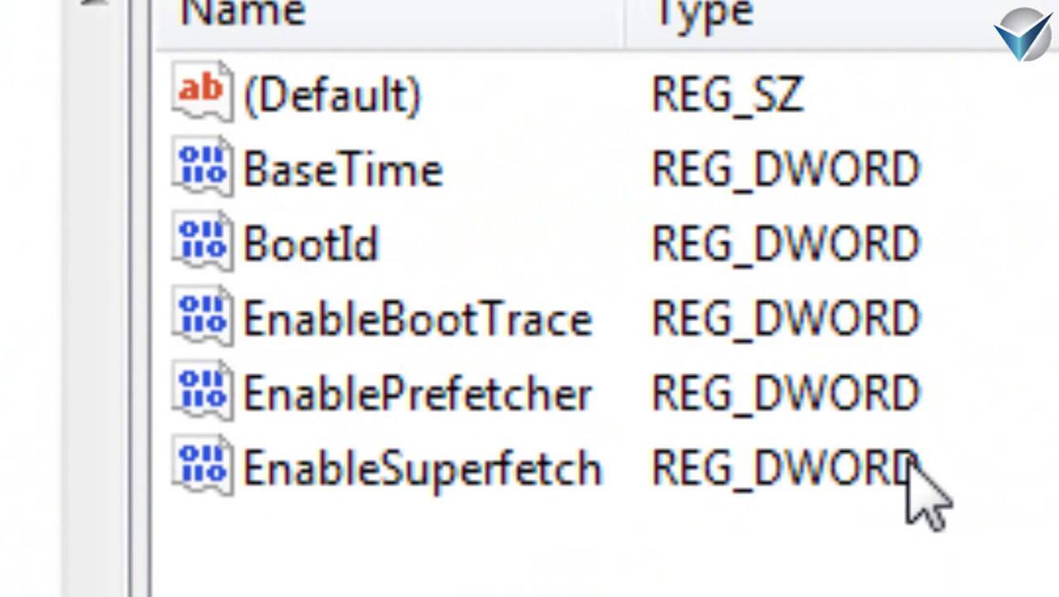
pyautogui.click(687, 476)
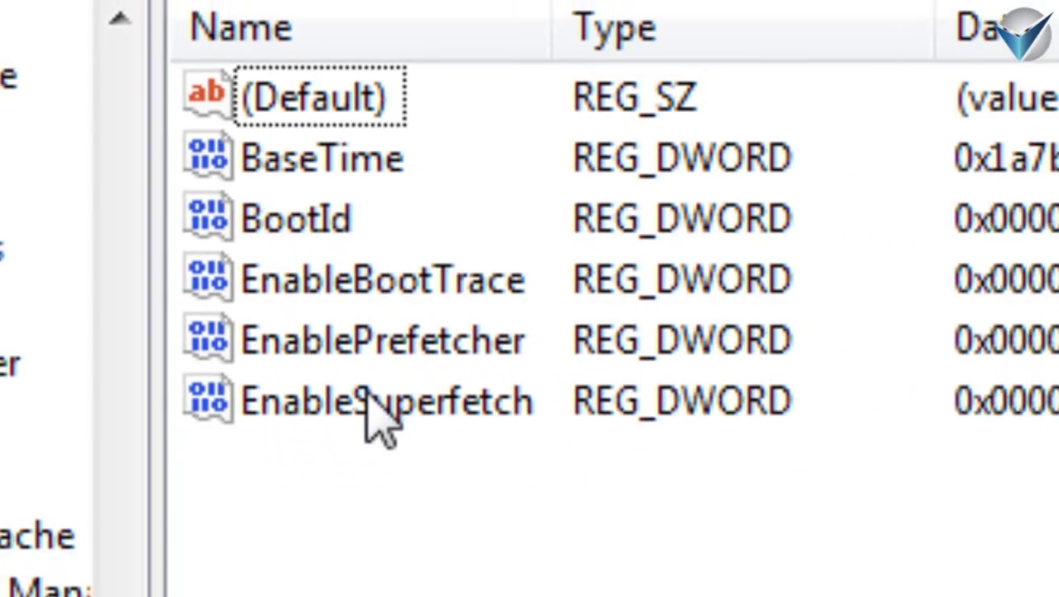
pyautogui.doubleClick(398, 468)
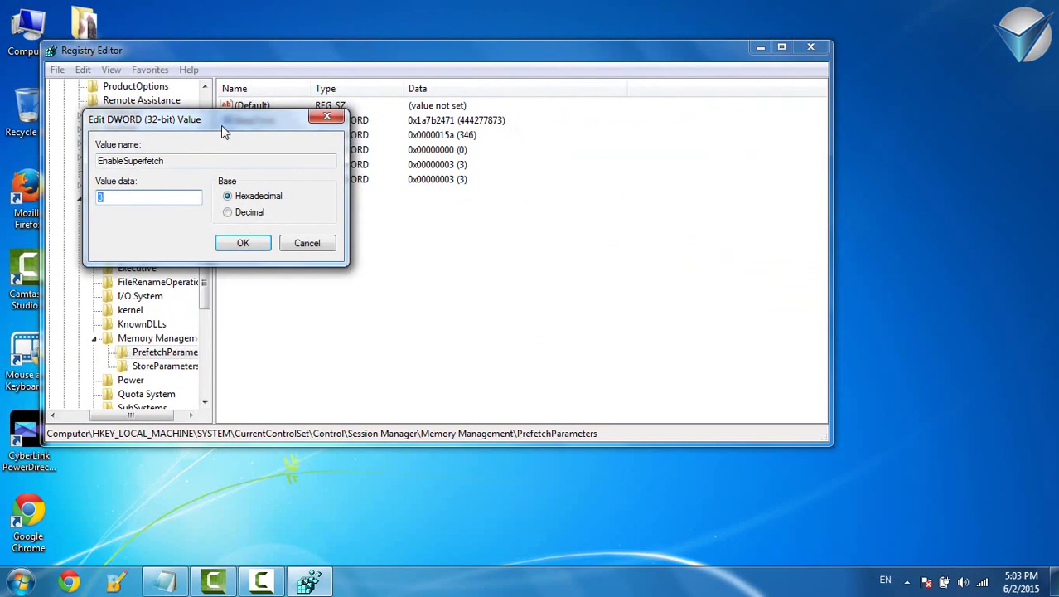
pyautogui.moveTo(452, 154); pyautogui.dragTo(530, 152)
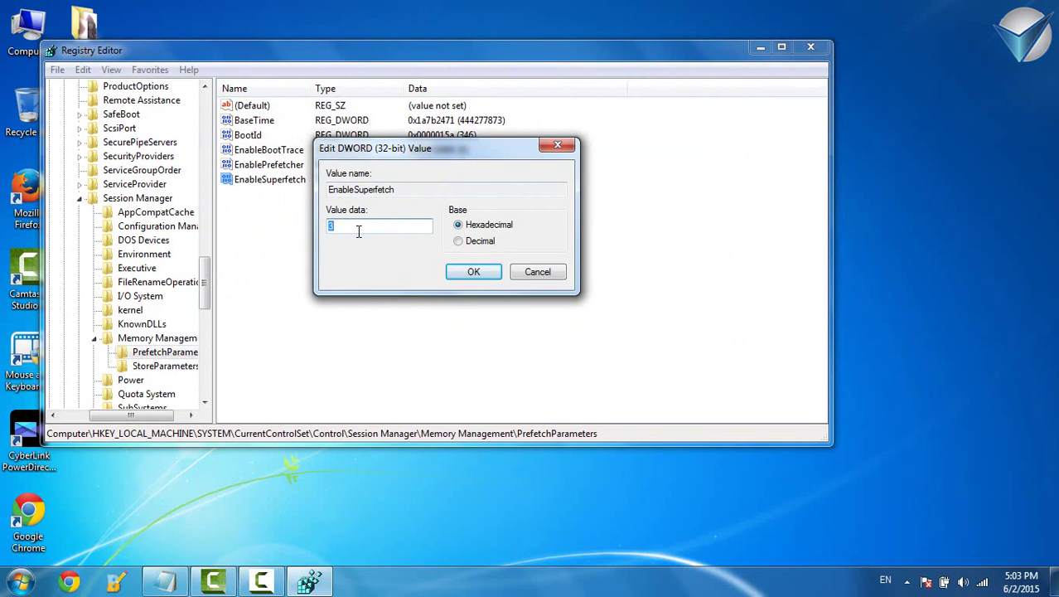
pyautogui.click(473, 272)
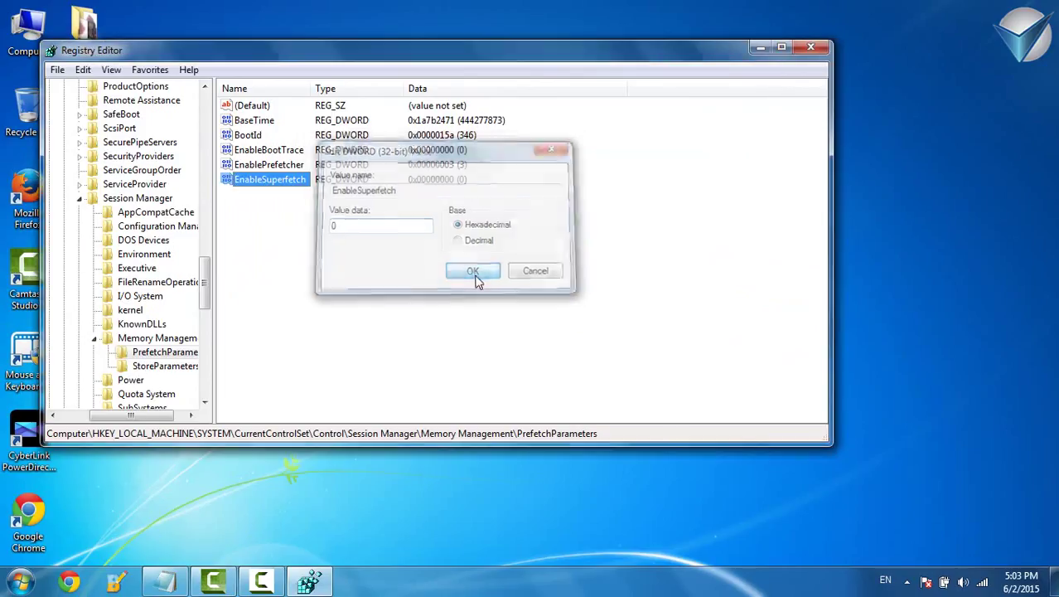
pyautogui.click(809, 47)
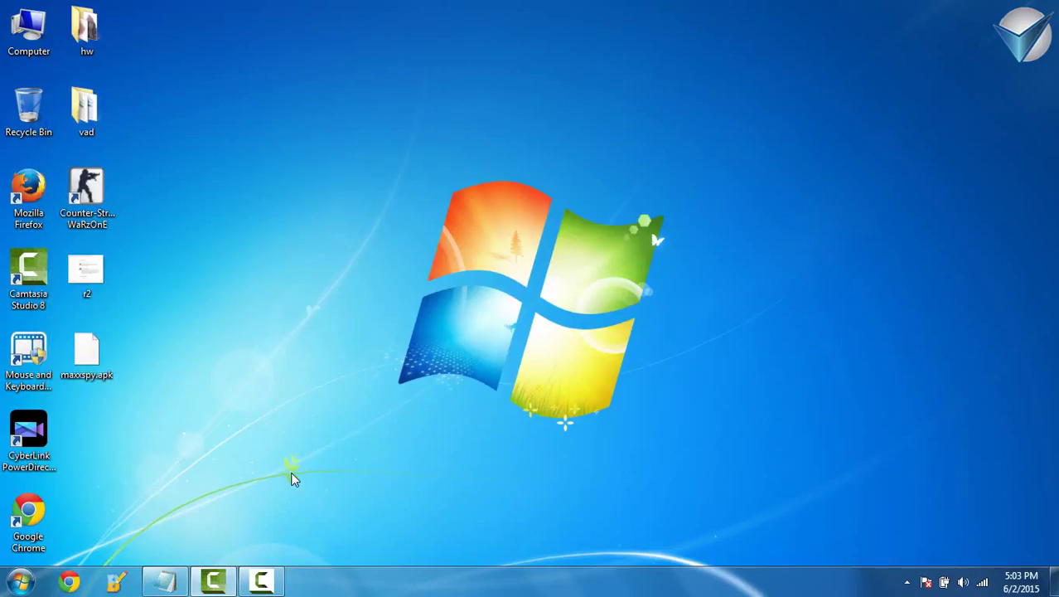
# Open the Run prompt by searching 'ru' from the Start menu.
pyautogui.press('super+r')
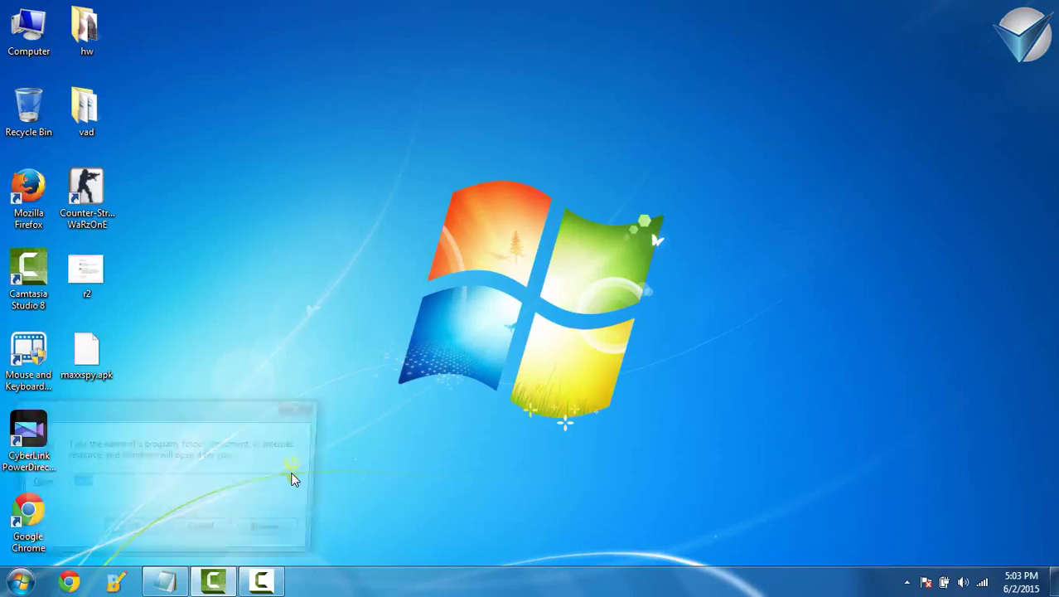
pyautogui.click(20, 583)
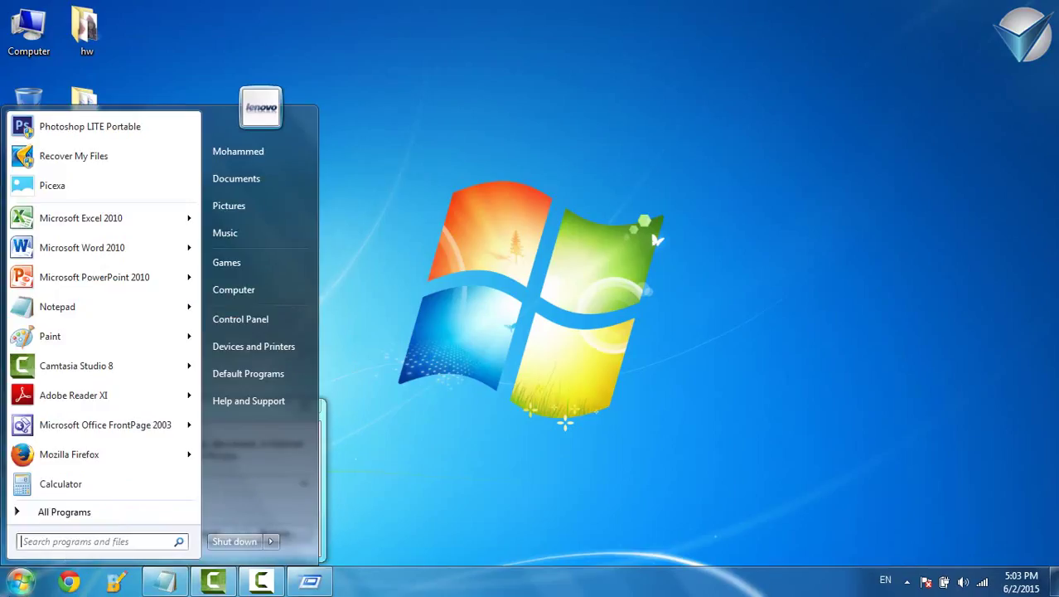
pyautogui.click(95, 540)
pyautogui.write('run')
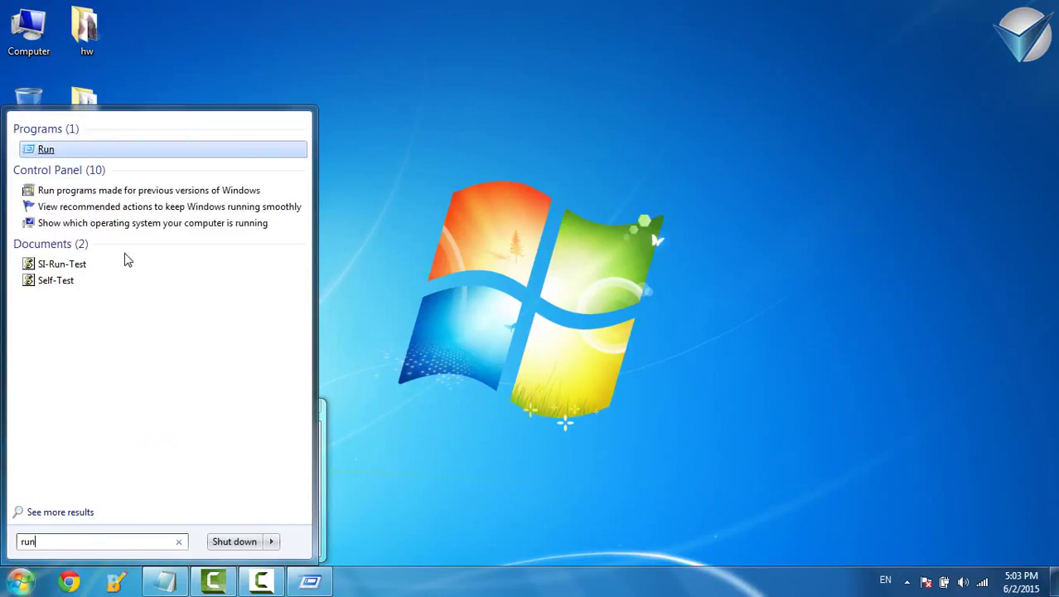
pyautogui.press('Return')
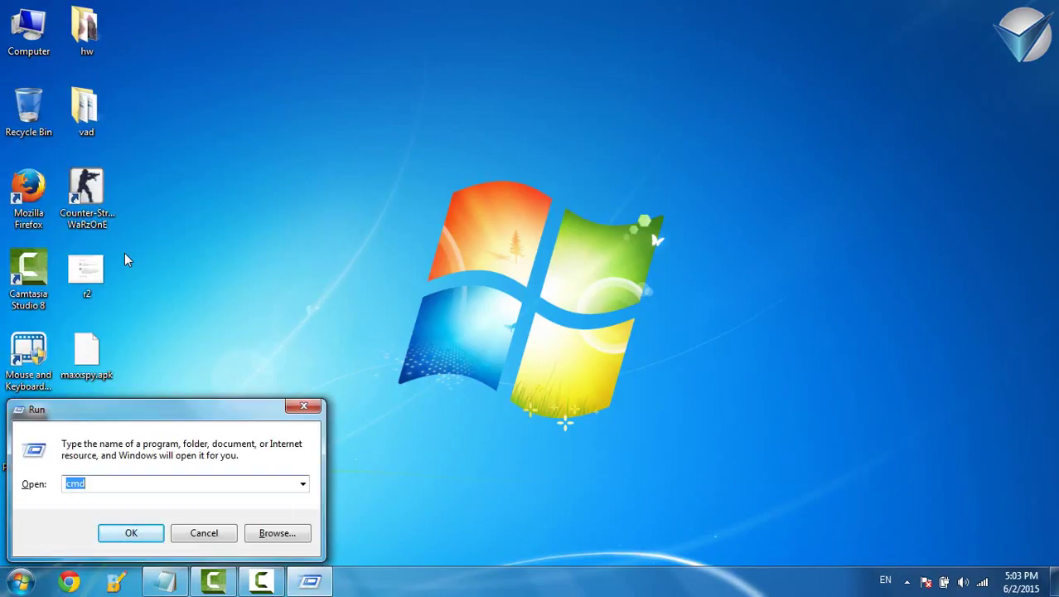
# Copy 'Prefetch' from the notes into the Run box, replacing cmd, and open the folder.
pyautogui.hotkey('alt', 'Tab')
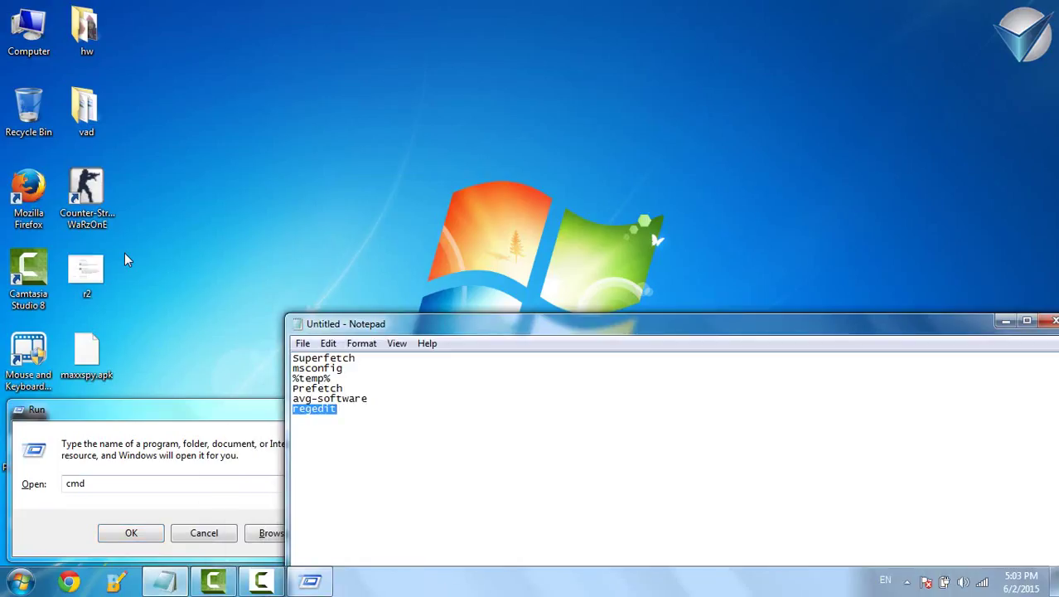
pyautogui.press('Up')
pyautogui.press('Up')
pyautogui.press('End')
pyautogui.hotkey('shift', 'Left')
pyautogui.hotkey('shift', 'Left')
pyautogui.hotkey('shift', 'Left')
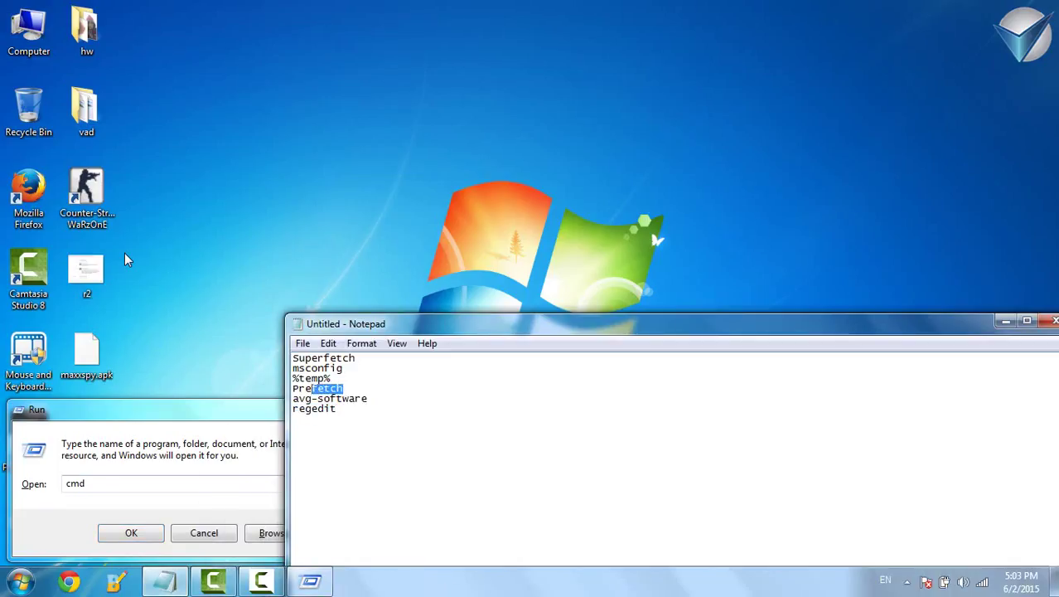
pyautogui.hotkey('shift', 'Left')
pyautogui.hotkey('shift', 'Left')
pyautogui.hotkey('shift', 'Left')
pyautogui.hotkey('ctrl', 'c')
pyautogui.hotkey('alt', 'Tab')
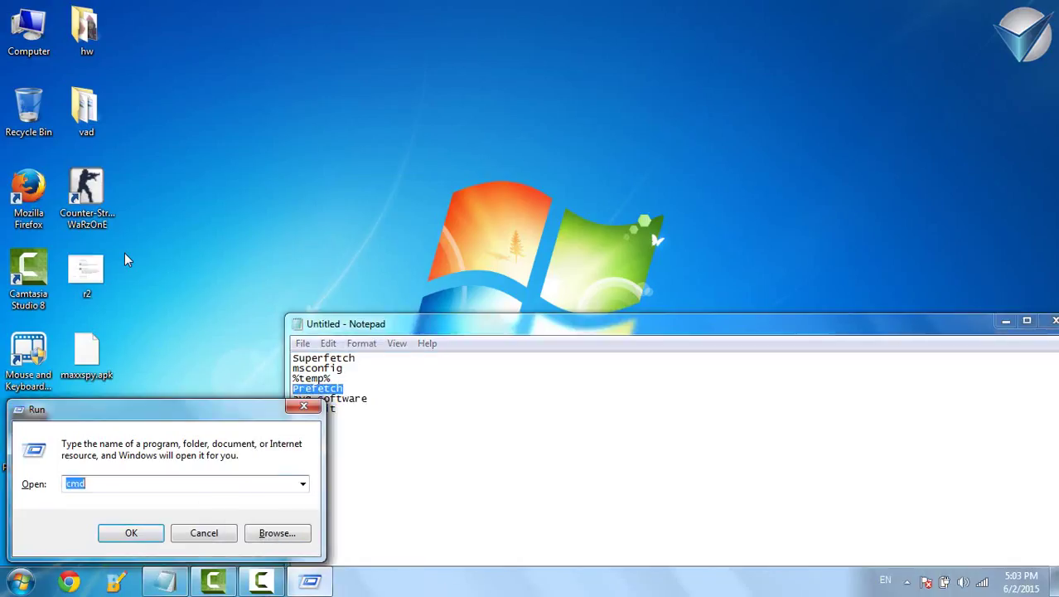
pyautogui.hotkey('ctrl', 'a')
pyautogui.hotkey('ctrl', 'v')
pyautogui.press('Return')
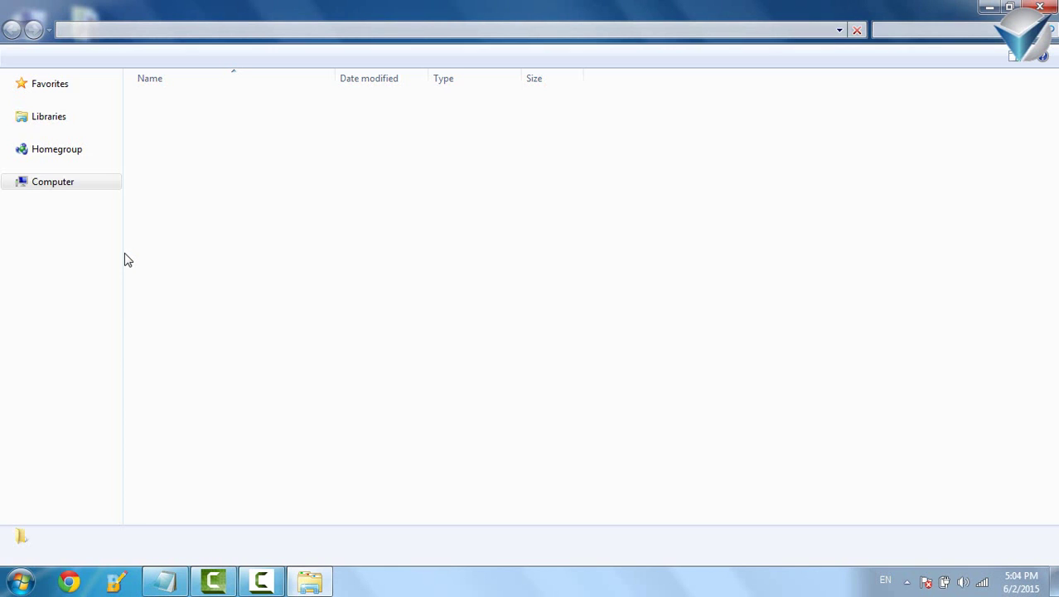
# Select and delete all 147 Prefetch files, confirming, then close the folder window.
pyautogui.press('a')
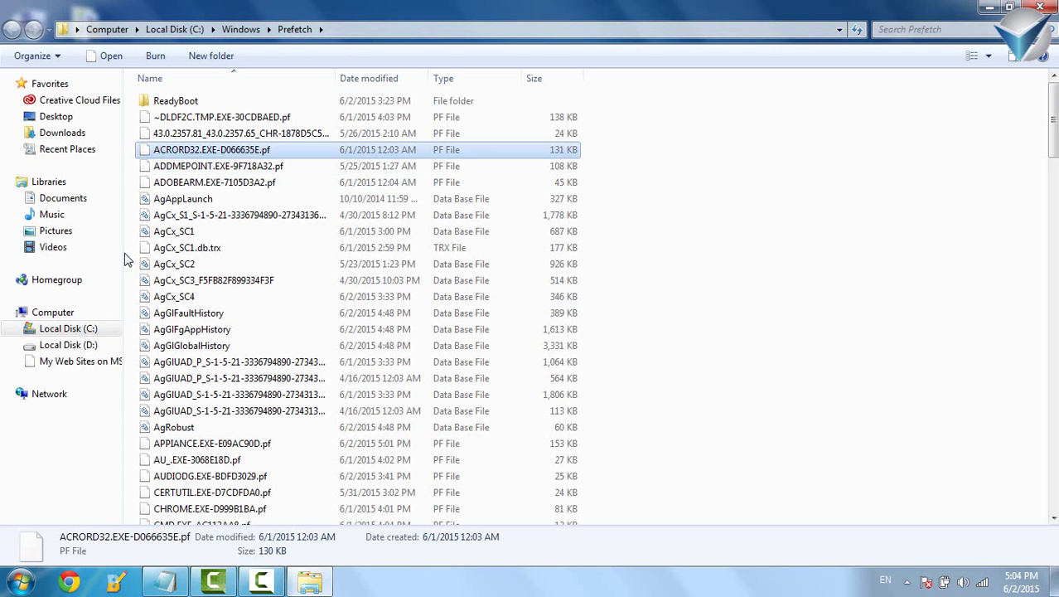
pyautogui.hotkey('shift', 'Down')
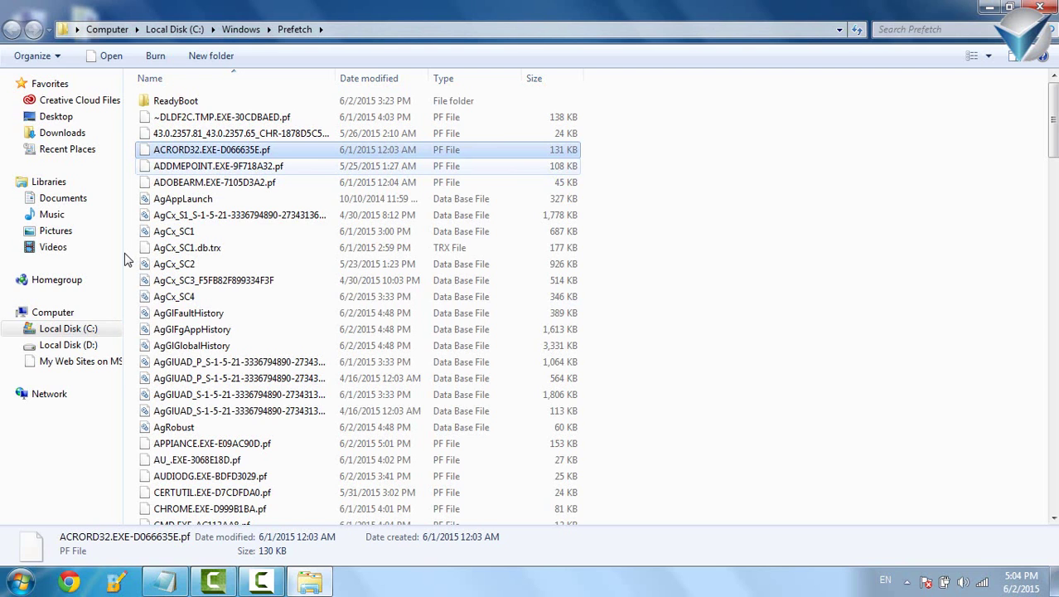
pyautogui.hotkey('ctrl', 'a')
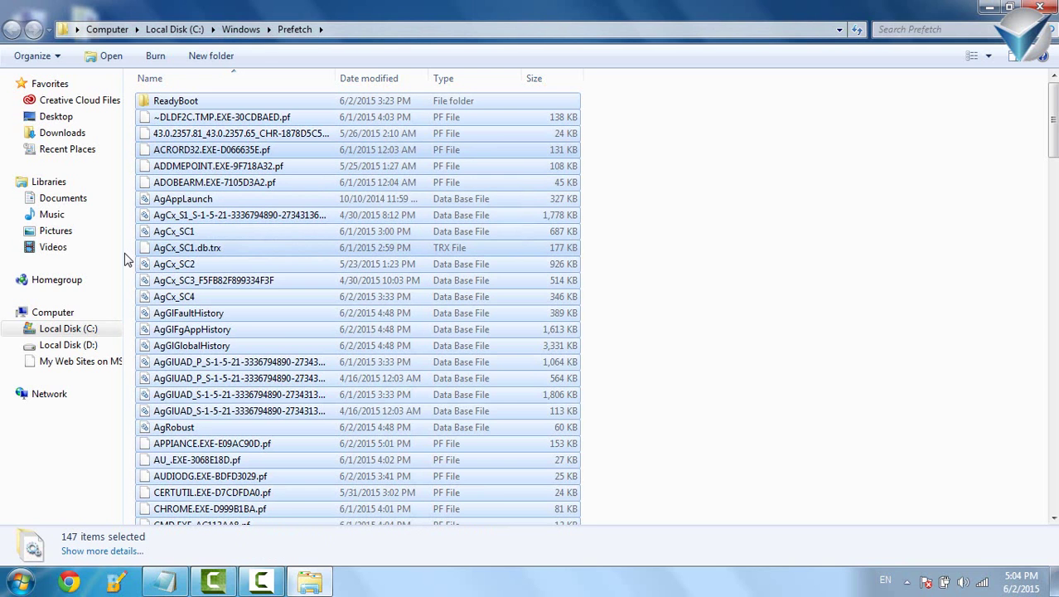
pyautogui.press('Delete')
pyautogui.press('Return')
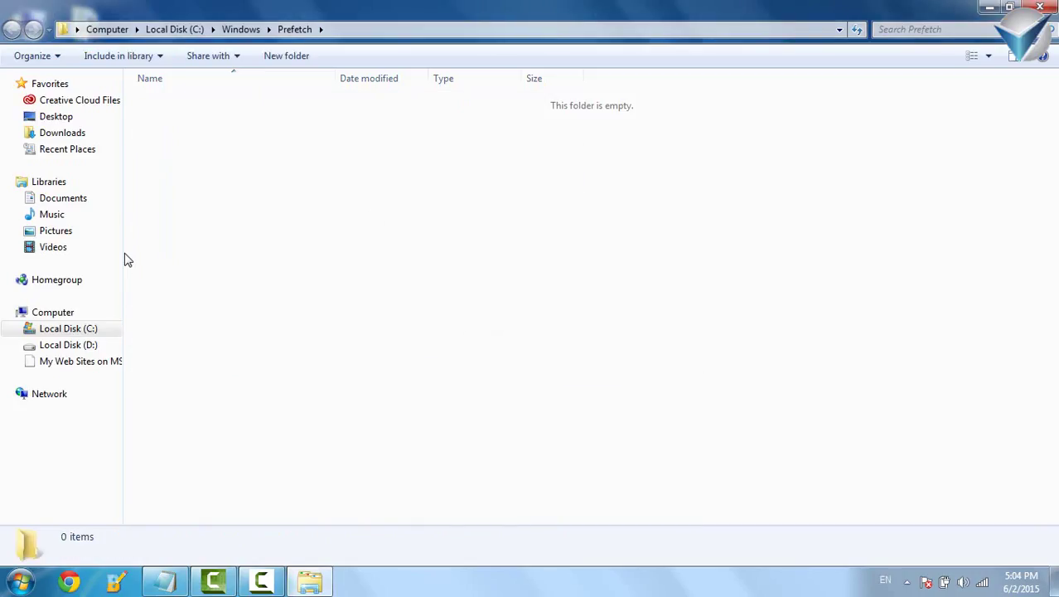
pyautogui.hotkey('alt', 'F4')
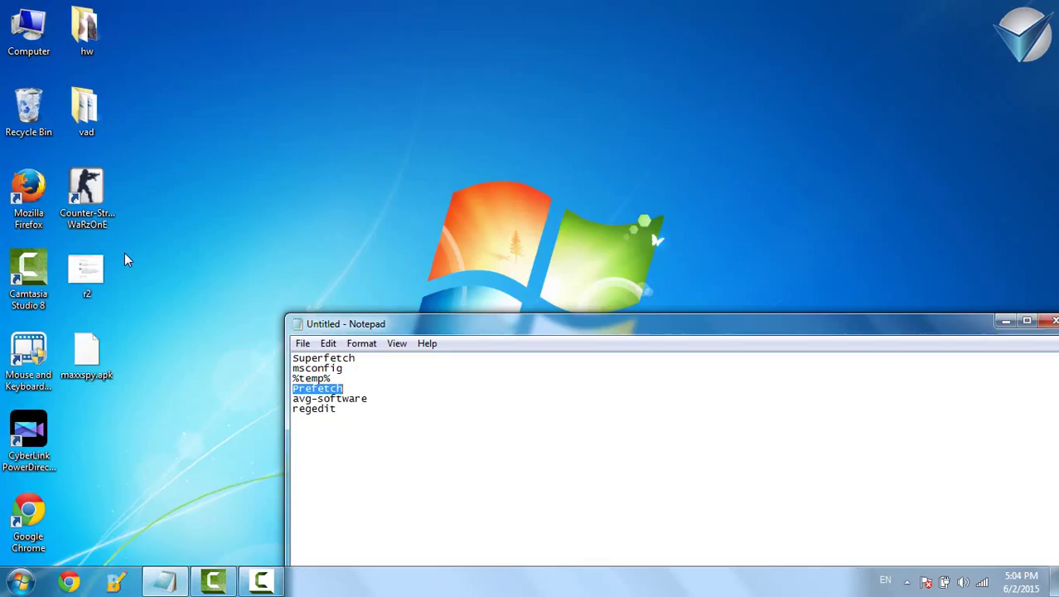
pyautogui.press('super+r')
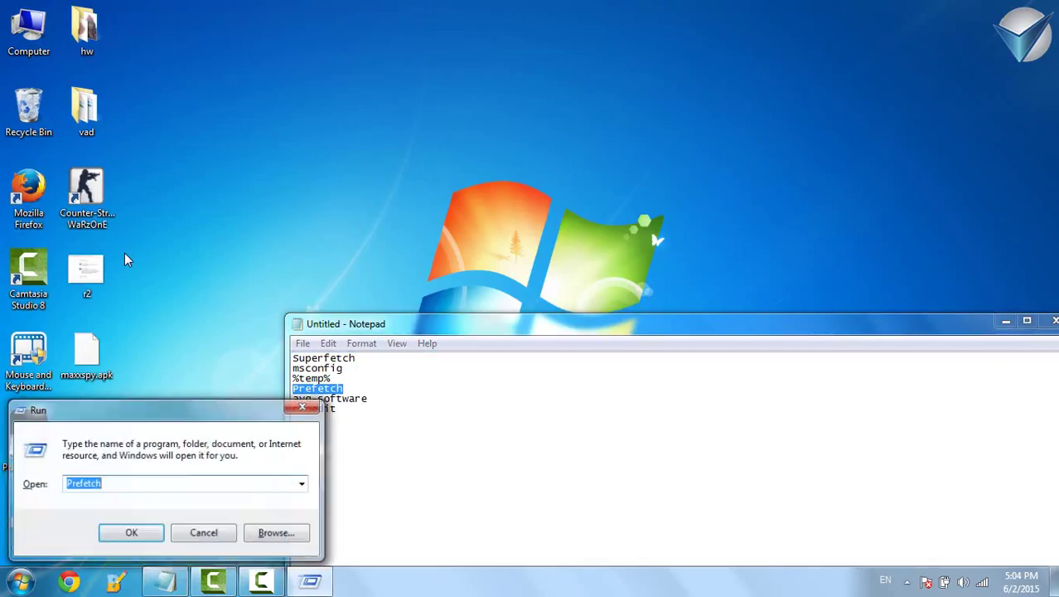
pyautogui.hotkey('alt', 'Tab')
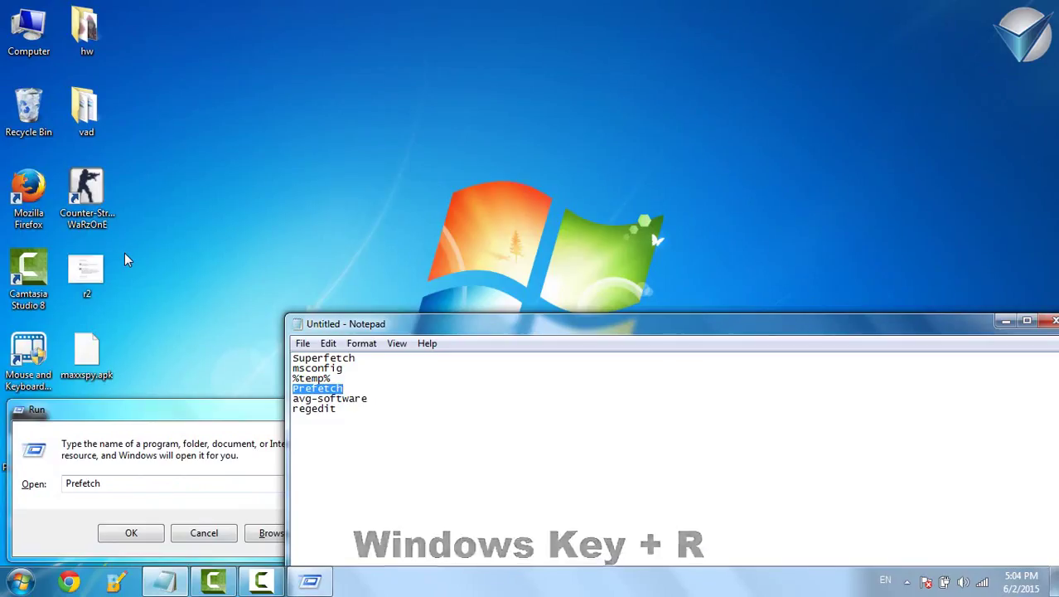
pyautogui.press('Up')
pyautogui.press('Up')
pyautogui.press('Up')
pyautogui.press('End')
pyautogui.hotkey('shift', 'Left')
pyautogui.hotkey('shift', 'Left')
pyautogui.hotkey('shift', 'Left')
pyautogui.hotkey('shift', 'Left')
pyautogui.hotkey('ctrl', 'c')
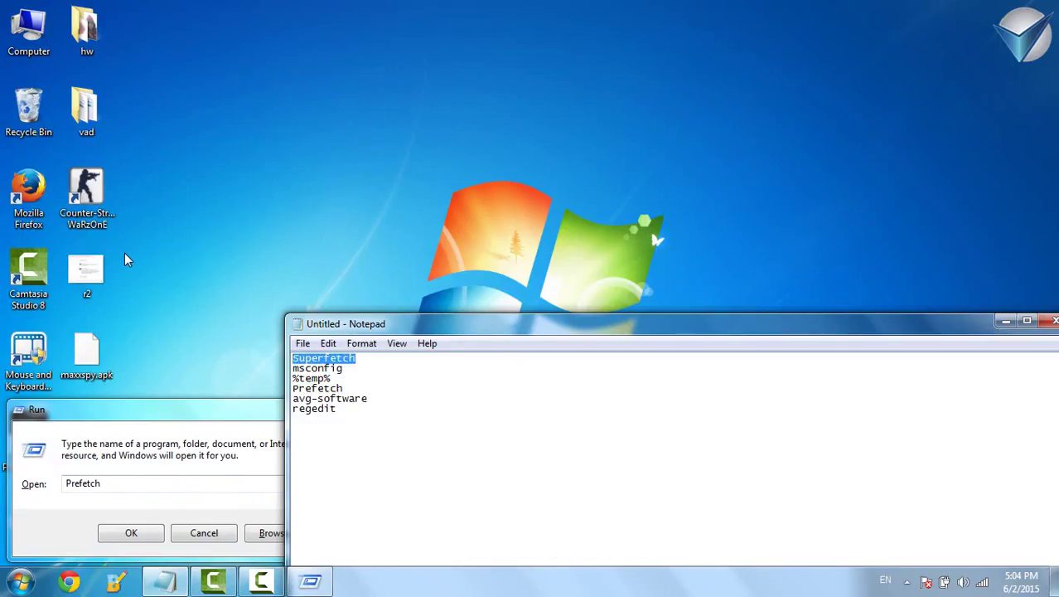
pyautogui.hotkey('alt', 'Tab')
pyautogui.hotkey('ctrl', 'a')
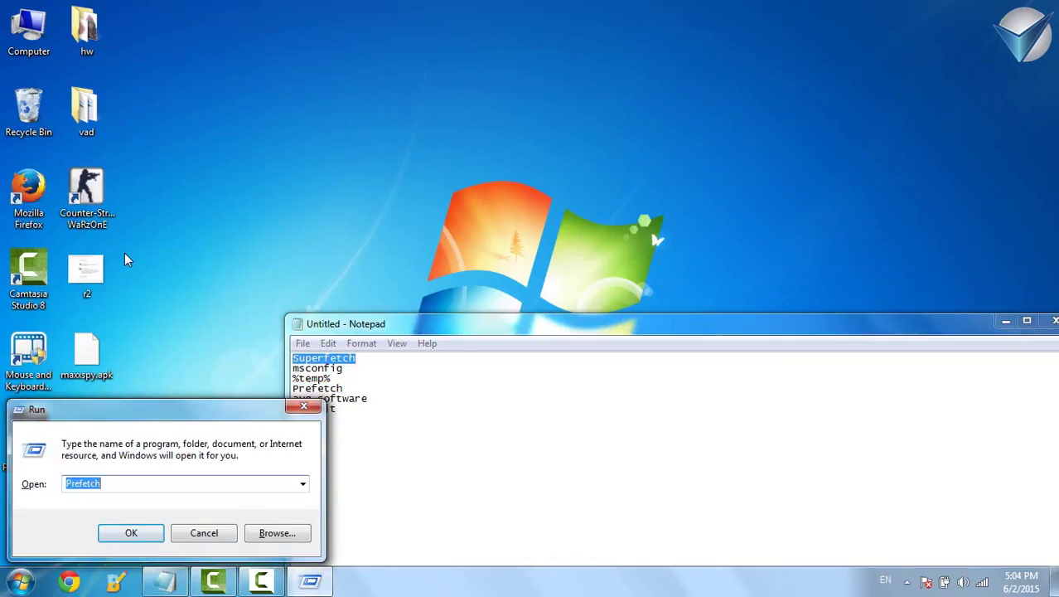
pyautogui.hotkey('ctrl', 'v')
pyautogui.press('Return')
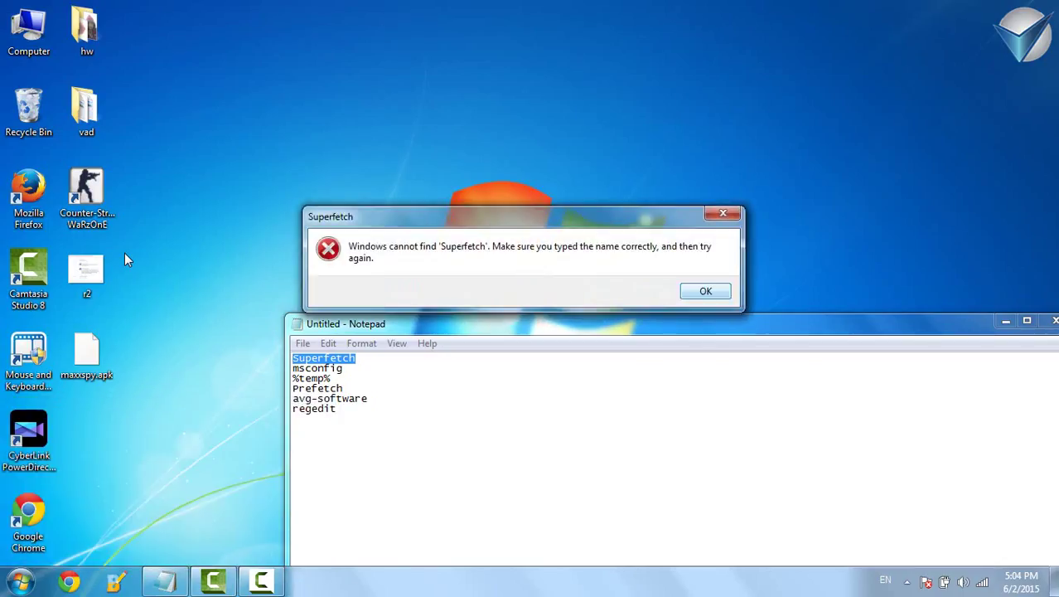
pyautogui.press('Return')
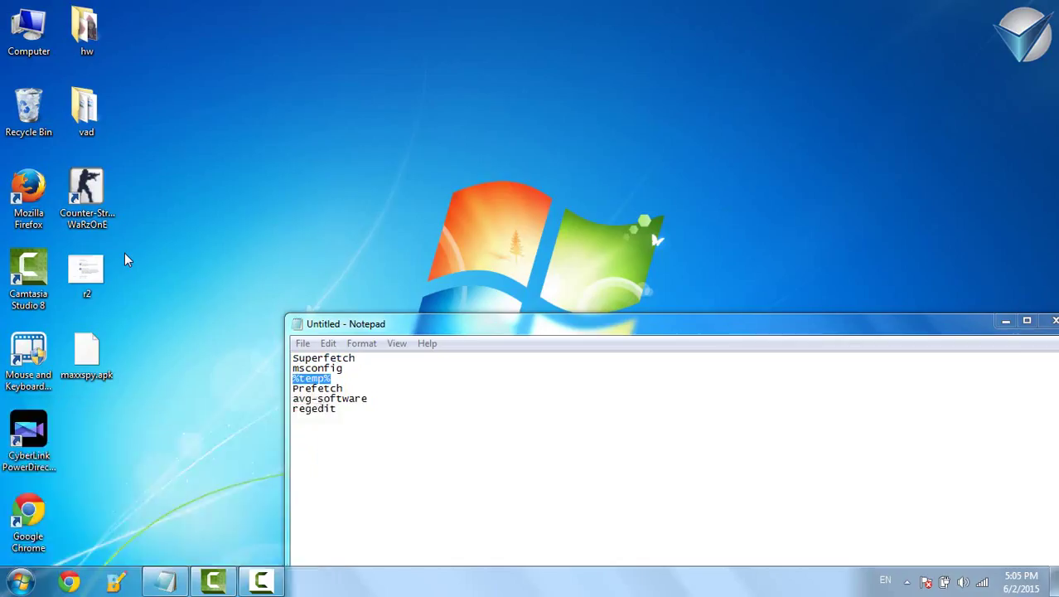
# Paste %temp% from the notes into the Run prompt to open the Temp folder.
pyautogui.hotkey('alt', 'Tab')
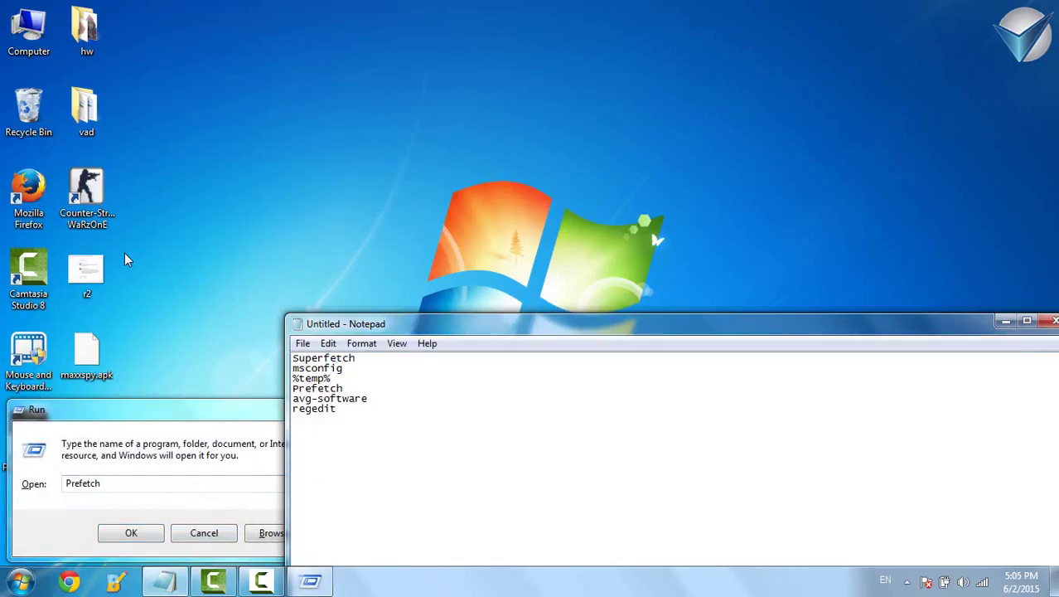
pyautogui.hotkey('shift', 'Right')
pyautogui.hotkey('alt', 'Tab')
pyautogui.write('%temp%')
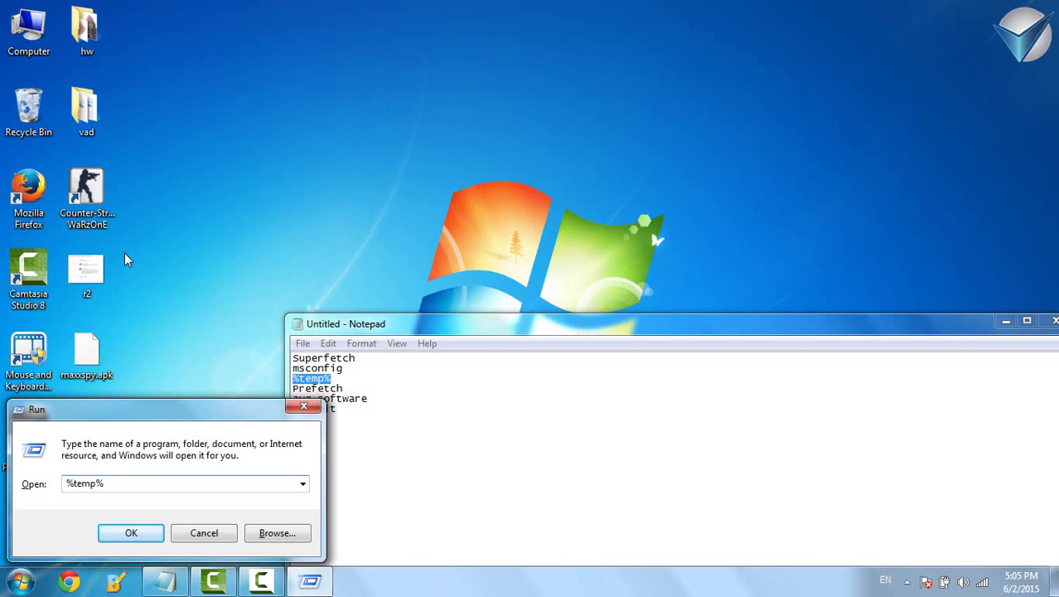
pyautogui.press('Return')
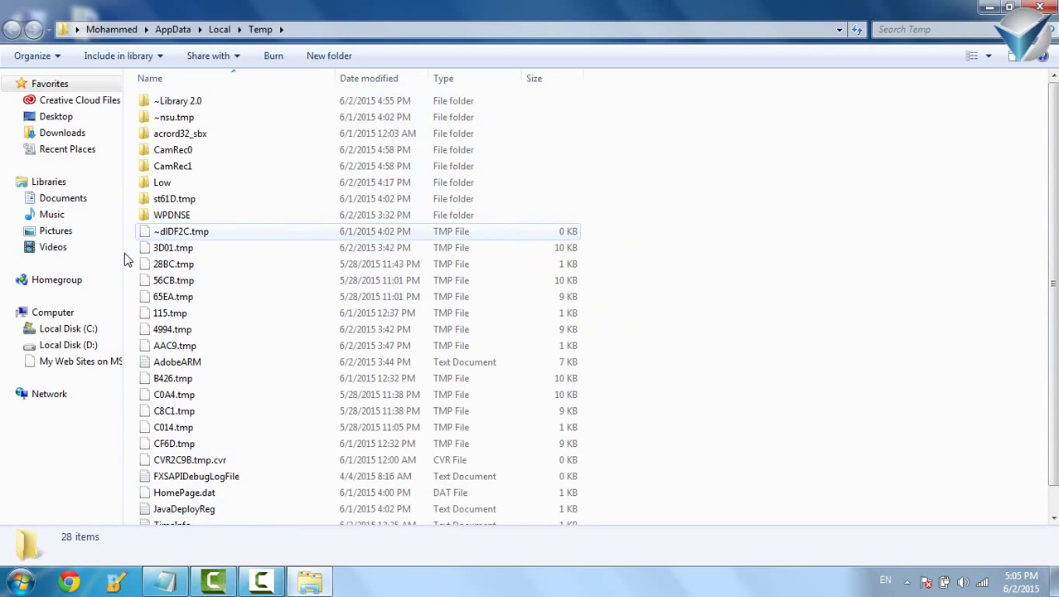
# Delete all 28 Temp items, skipping in-use FXSAPIDebugLogFile, CamRec1 and CamRec0, then minimize.
pyautogui.hotkey('ctrl', 'a')
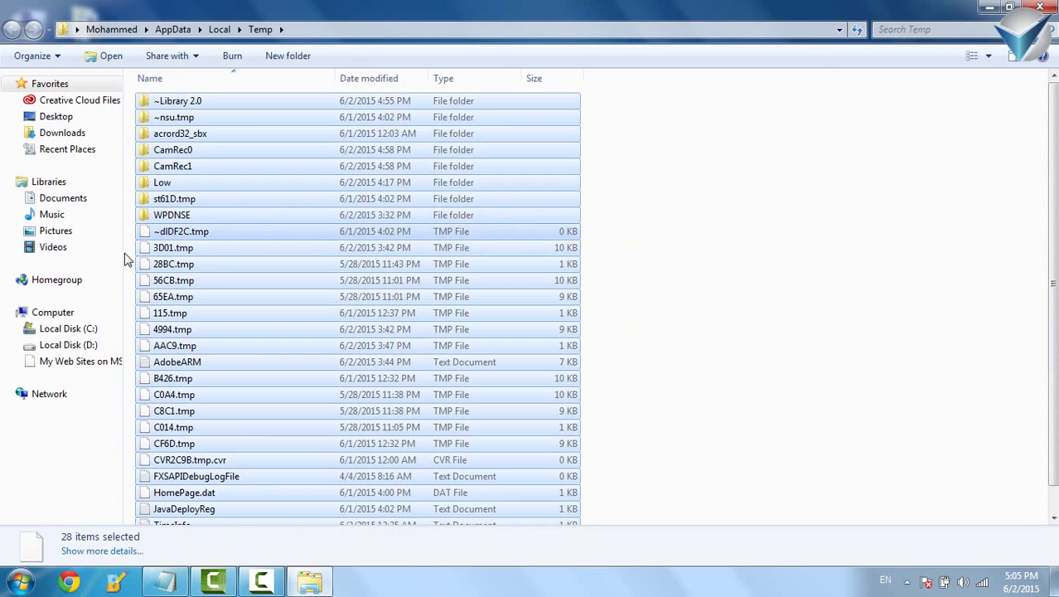
pyautogui.press('Delete')
pyautogui.press('Return')
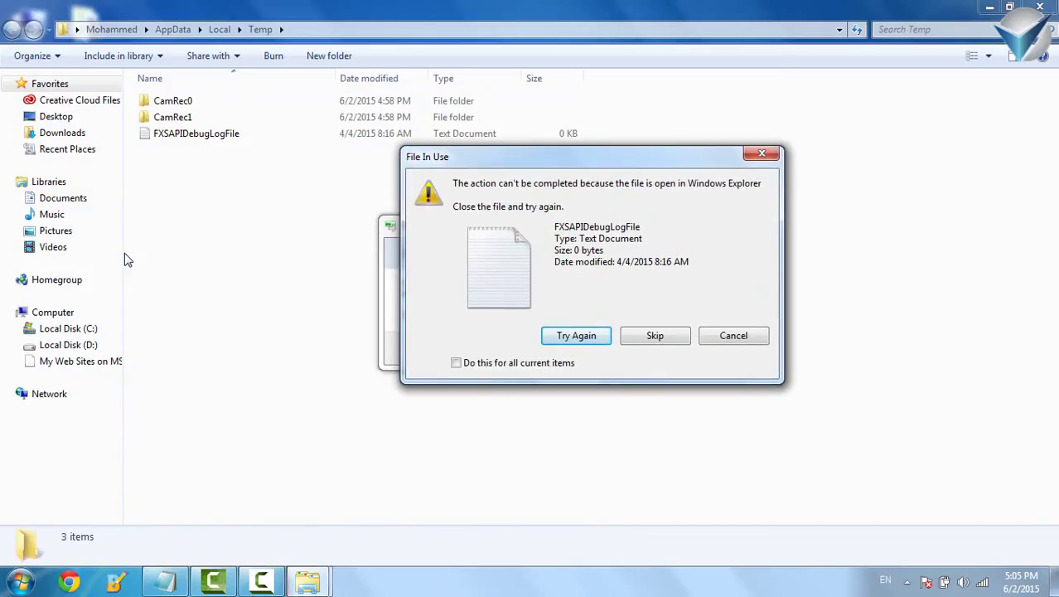
pyautogui.press('Return')
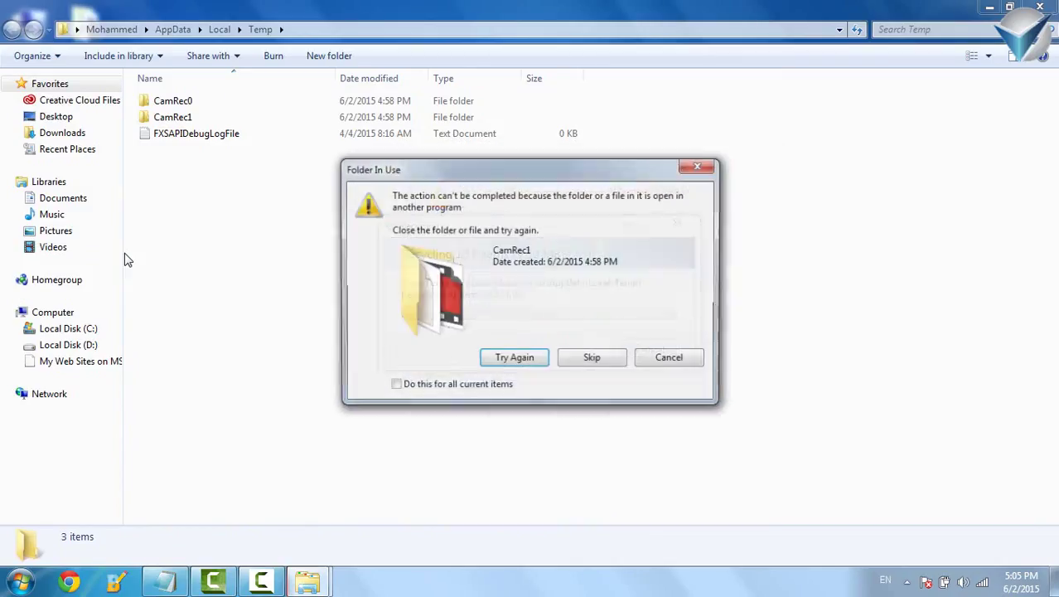
pyautogui.press('Return')
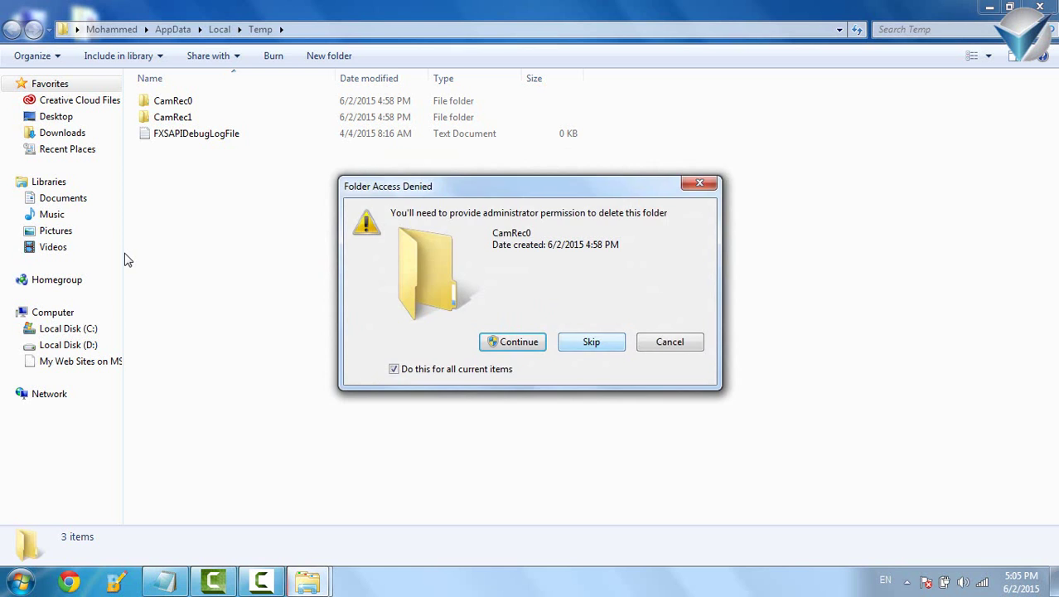
pyautogui.press('Return')
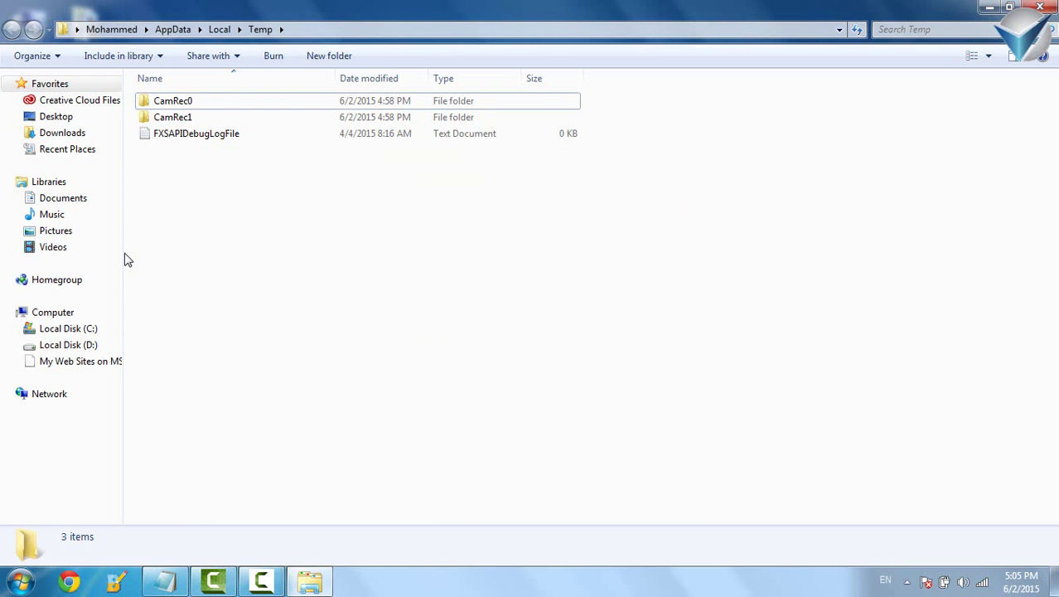
pyautogui.press('super+Down')
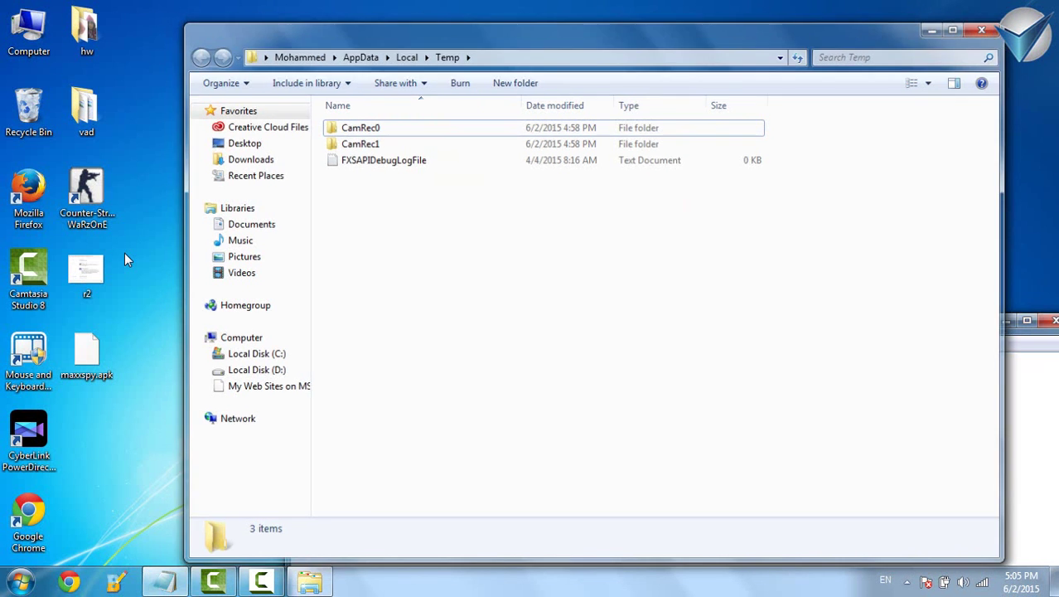
pyautogui.press('super+Down')
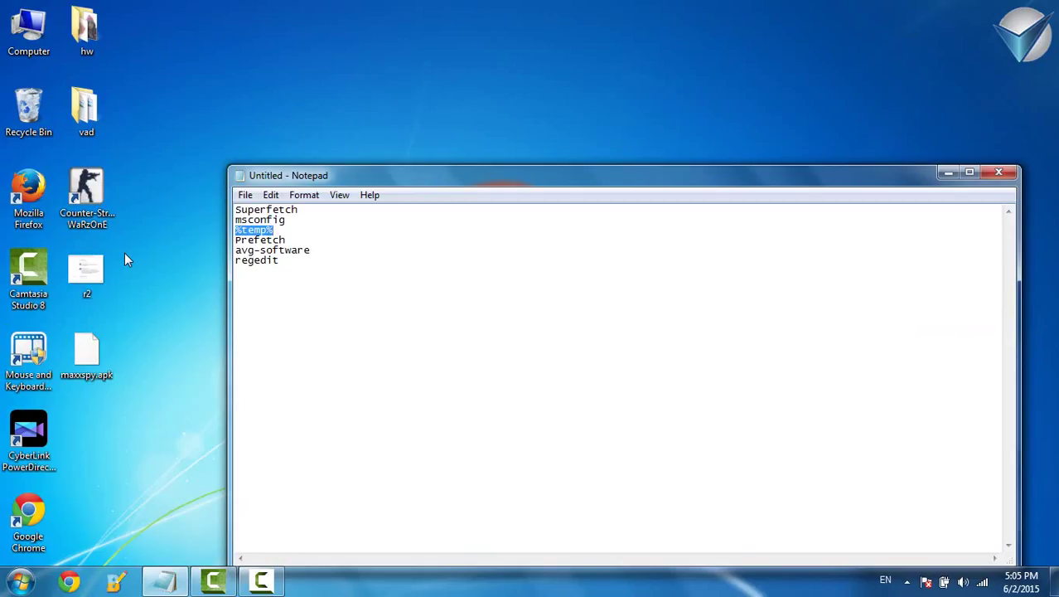
# Select the msconfig line in the notes and minimize Notepad.
pyautogui.press('Up')
pyautogui.press('End')
pyautogui.hotkey('shift', 'Left')
pyautogui.hotkey('shift', 'Left')
pyautogui.hotkey('shift', 'Left')
pyautogui.hotkey('shift', 'Up')
pyautogui.press('super+Down')
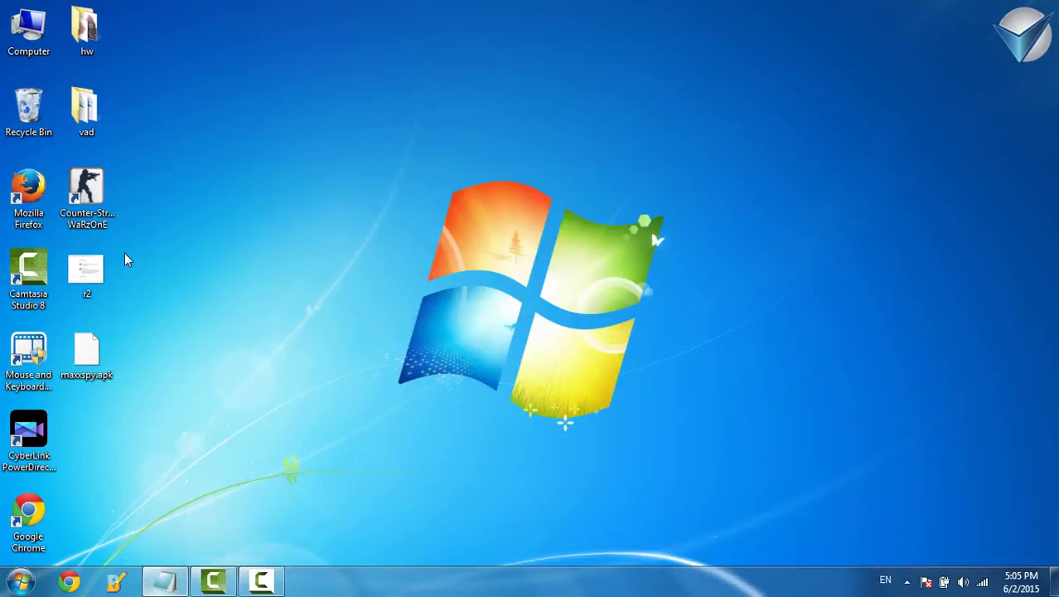
pyautogui.press('super')
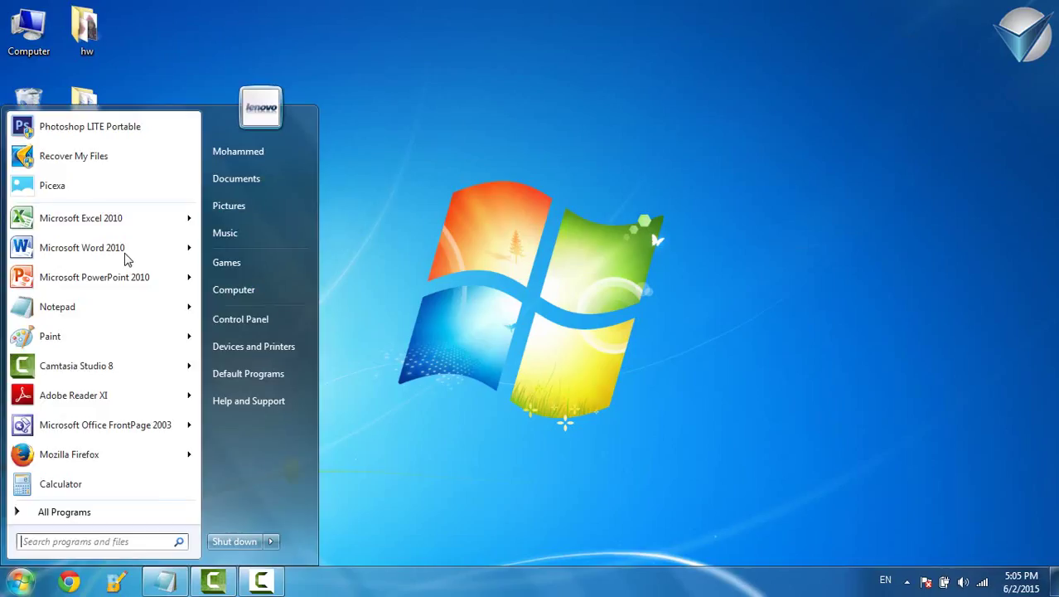
pyautogui.press('Escape')
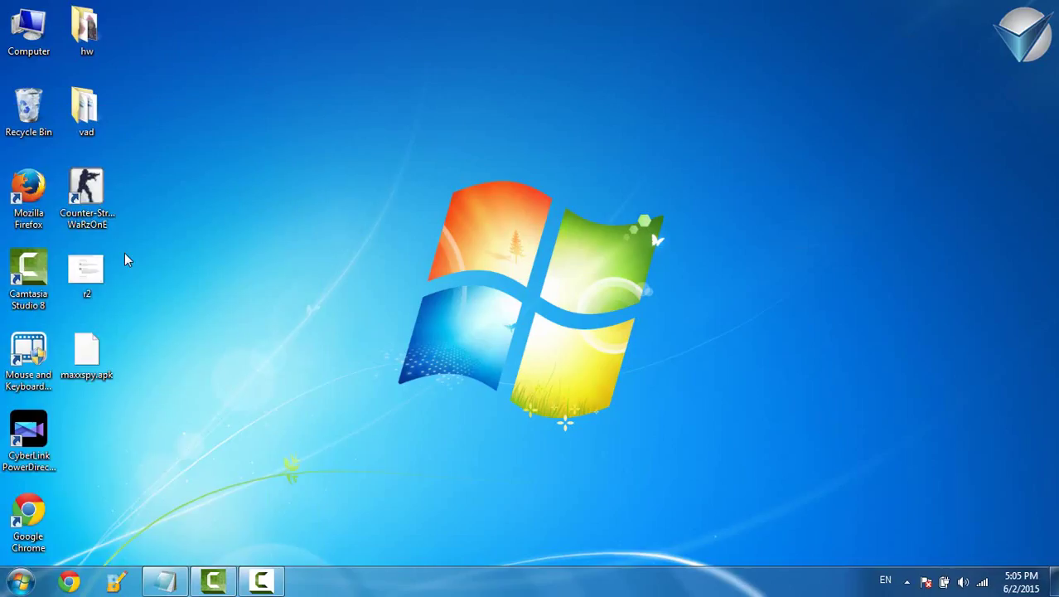
# Launch msconfig from Run, disable all startup items, and confirm with OK.
pyautogui.press('super+r')
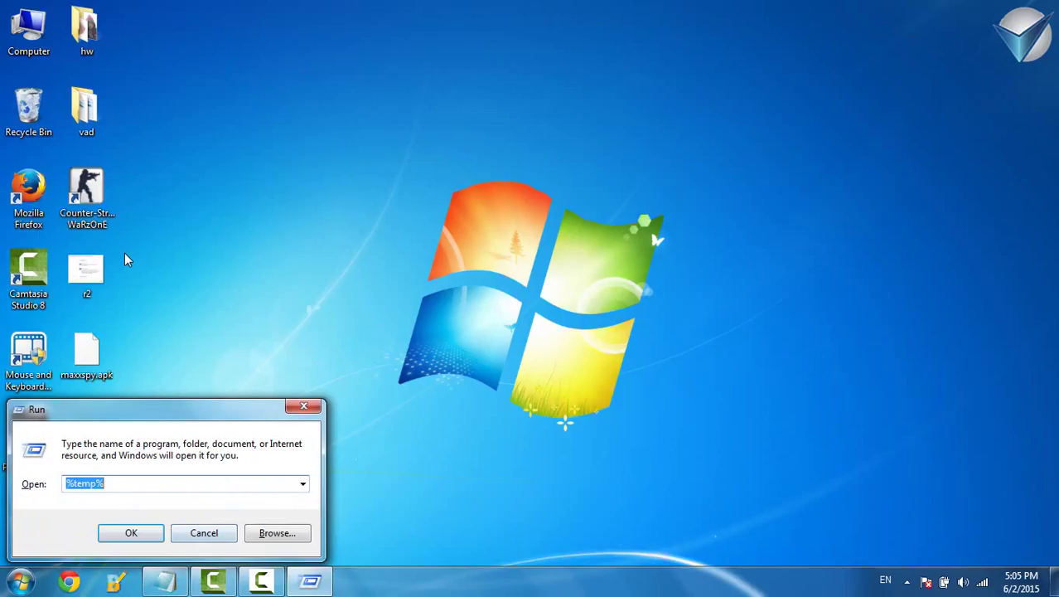
pyautogui.write('ms')
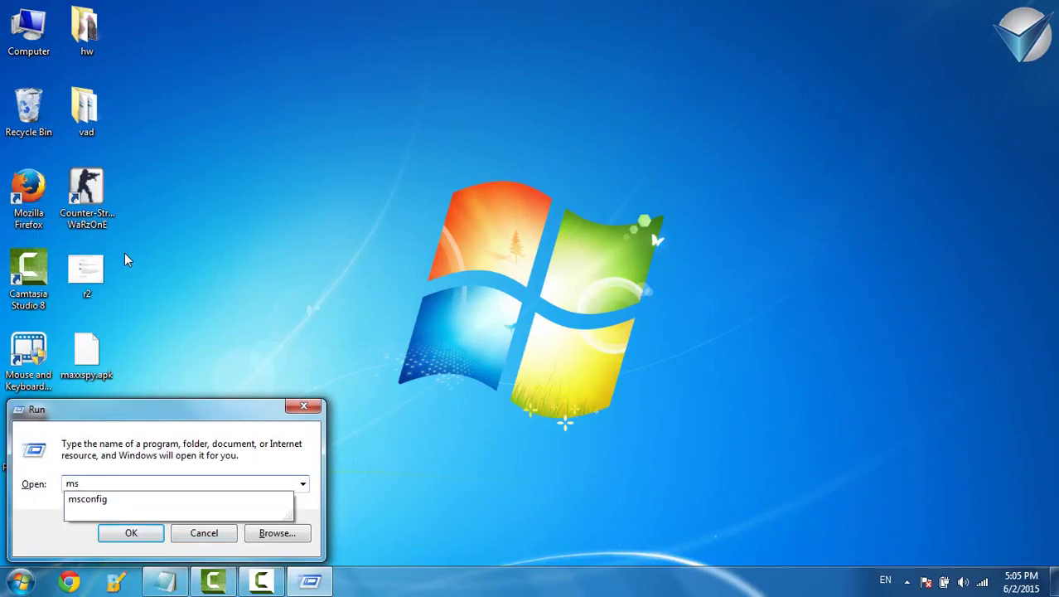
pyautogui.press('Down')
pyautogui.press('Return')
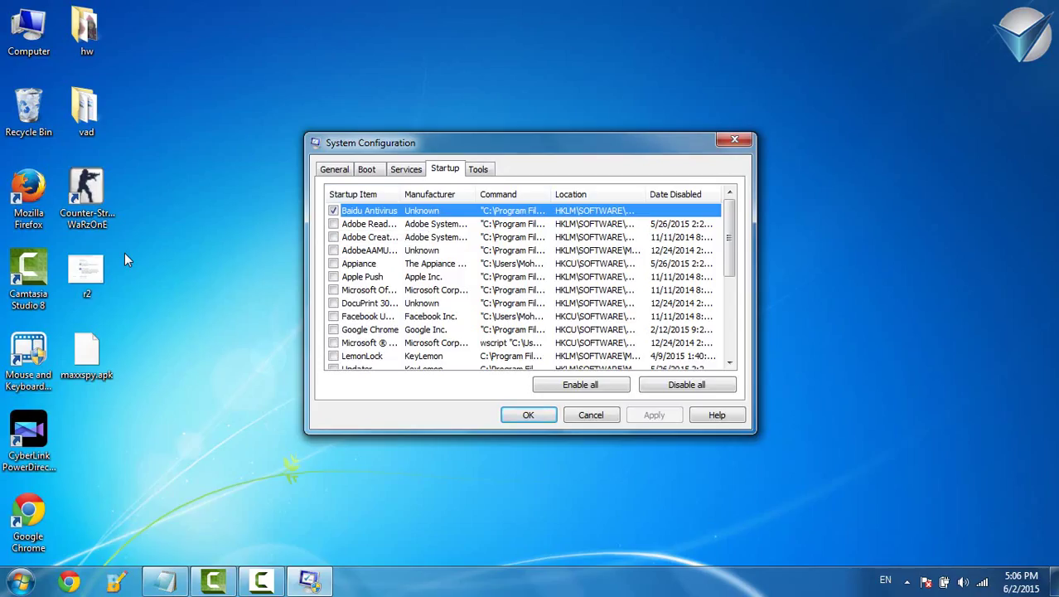
pyautogui.press('space')
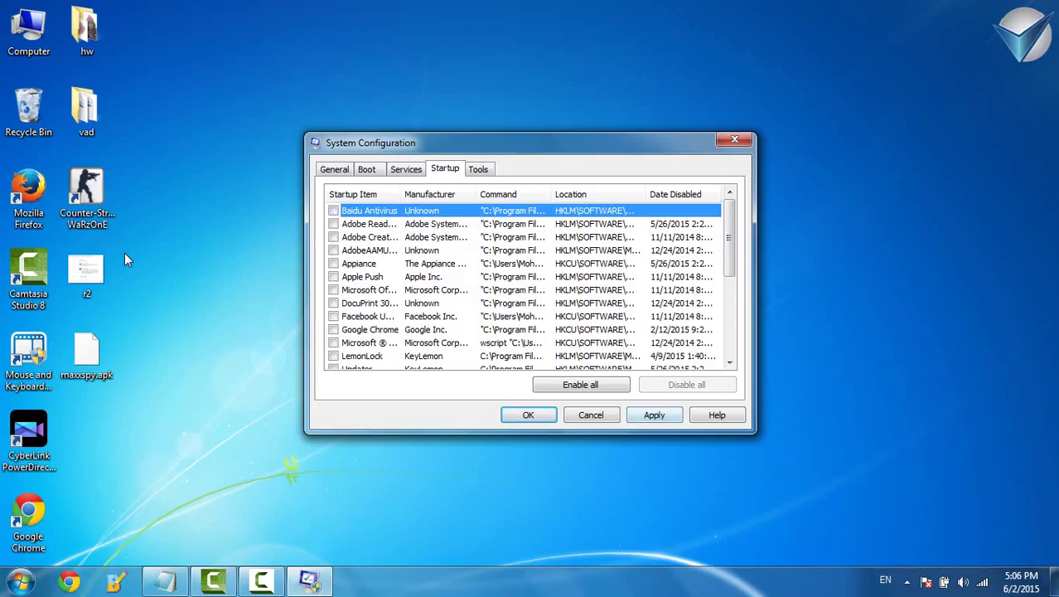
pyautogui.press('Return')
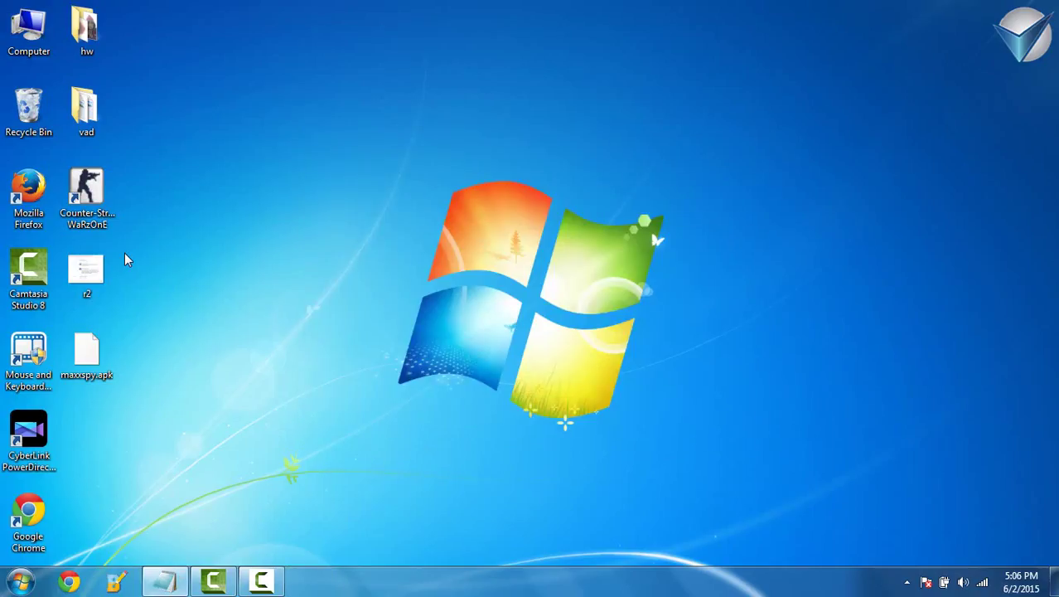
pyautogui.hotkey('shift', 'F10')
pyautogui.press('Down')
pyautogui.press('Down')
pyautogui.press('Down')
pyautogui.press('Return')
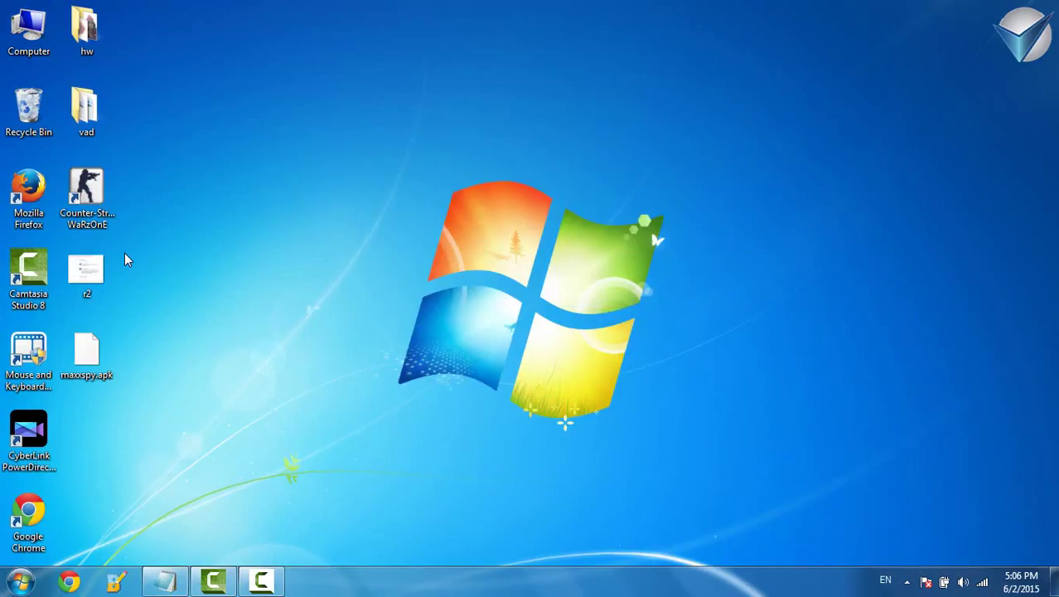